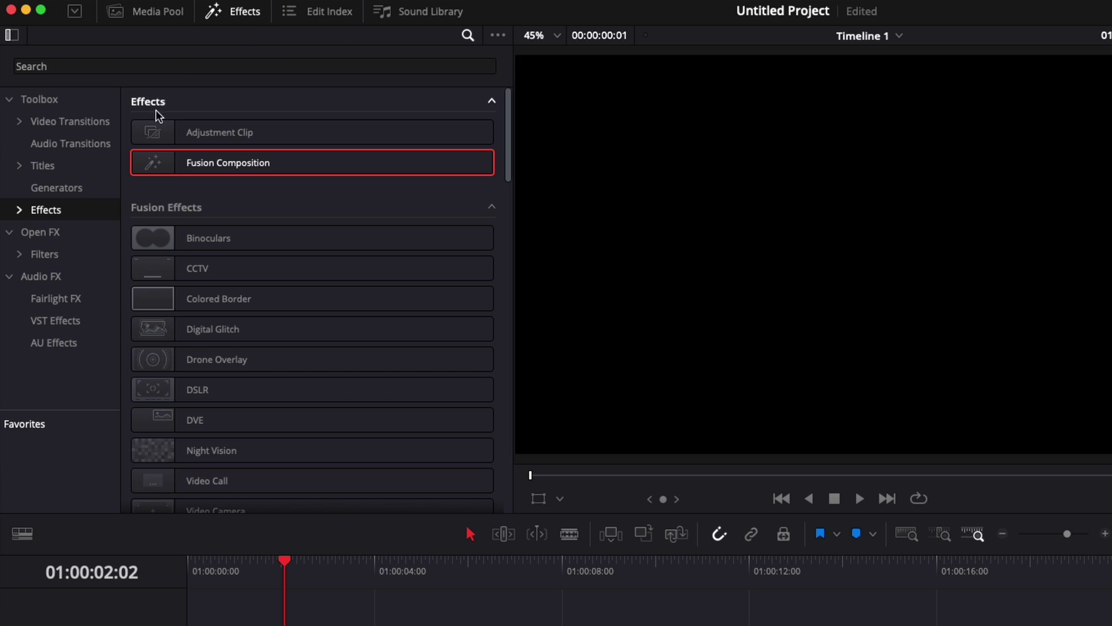
Place a Fusion Composition clip on Video 1 and open it in the Fusion page
{"action": "left_click_drag", "start_coordinate": [186, 165], "coordinate": [236, 625]}
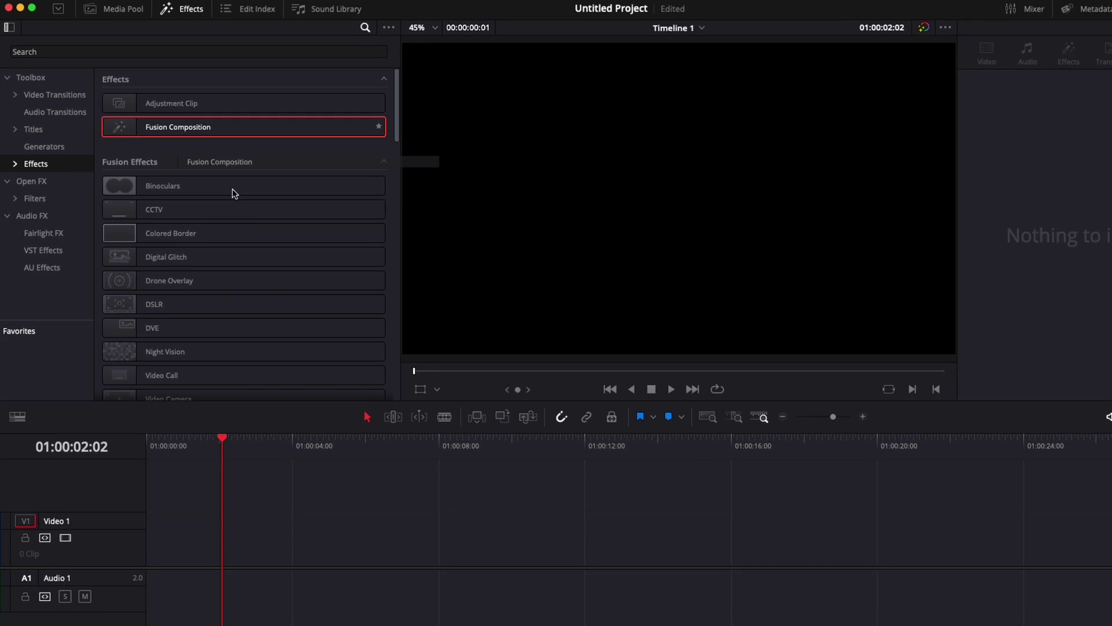
{"action": "left_click_drag", "start_coordinate": [168, 474], "coordinate": [139, 502]}
{"action": "left_click", "coordinate": [556, 623]}
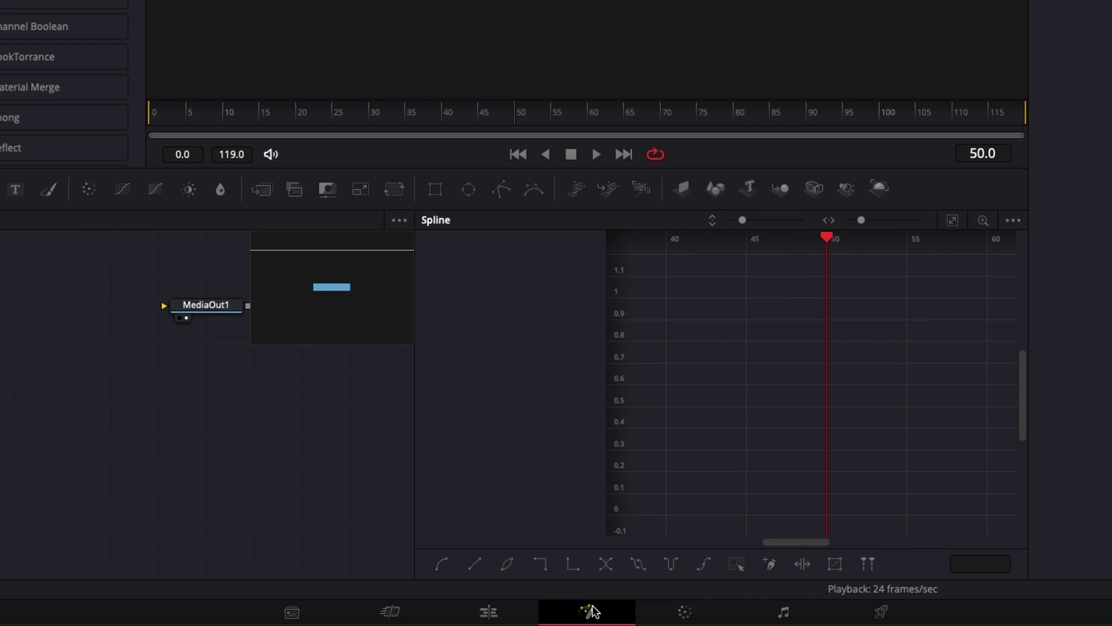
Hide the spline editor, reposition MediaOut1 and add a Text node to the graph
{"action": "left_click", "coordinate": [867, 12]}
{"action": "left_click_drag", "start_coordinate": [285, 418], "coordinate": [627, 439]}
{"action": "left_click_drag", "start_coordinate": [151, 329], "coordinate": [455, 438]}
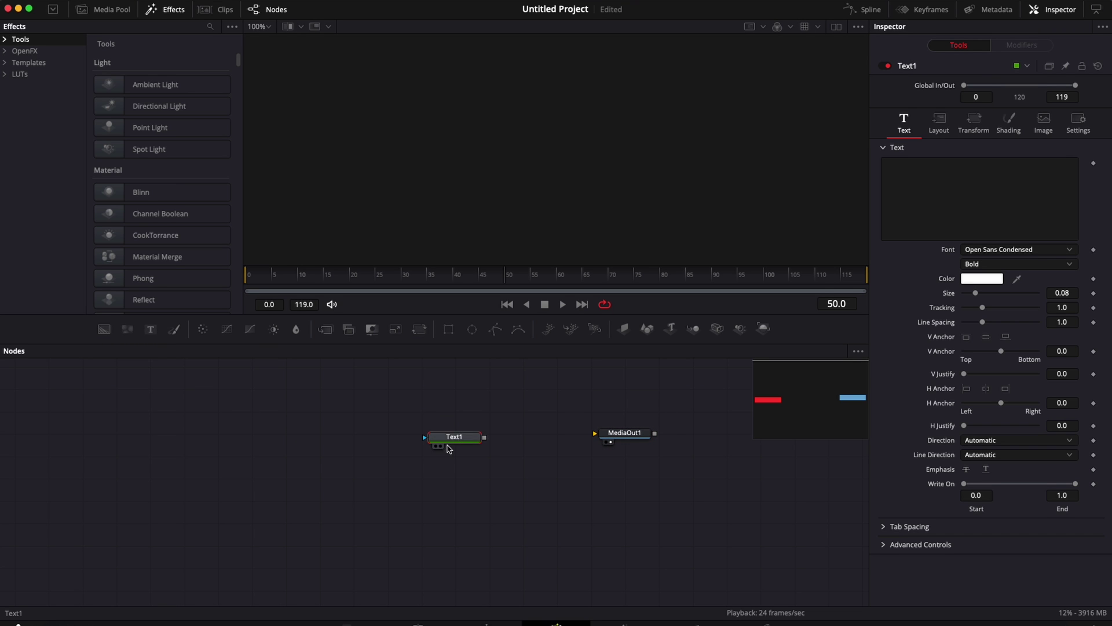
Enter DAVINCI as the text in Montserrat Bold at size 0.2323
{"action": "left_click", "coordinate": [440, 447]}
{"action": "left_click", "coordinate": [964, 201]}
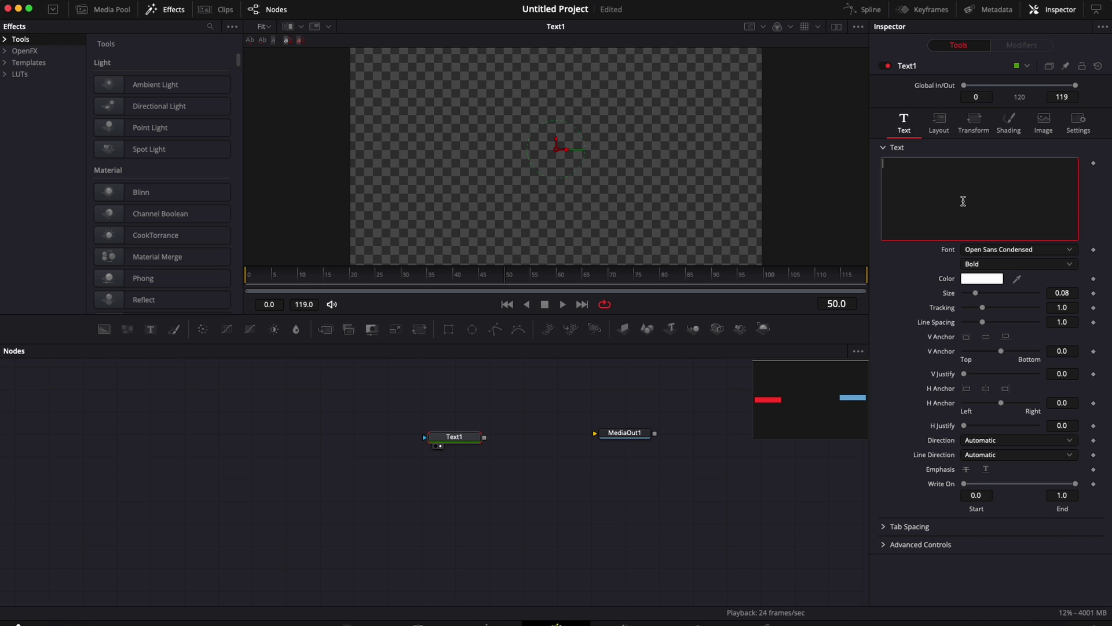
{"action": "type", "text": "DAVINCI"}
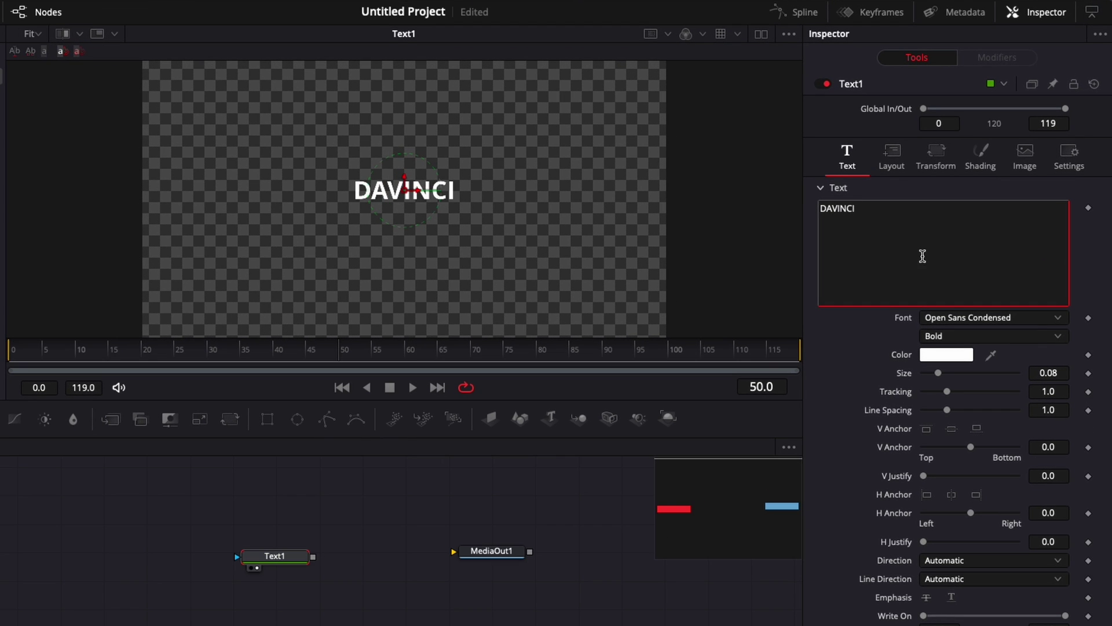
{"action": "left_click", "coordinate": [956, 318]}
{"action": "scroll", "coordinate": [953, 320], "scroll_direction": "up", "scroll_amount": 10}
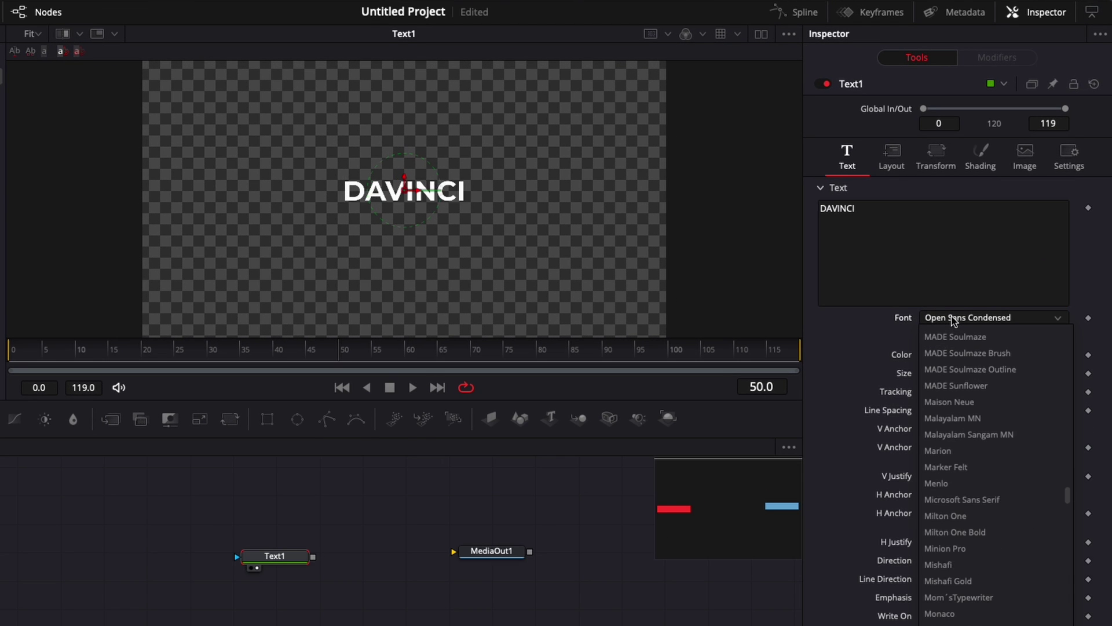
{"action": "left_click", "coordinate": [953, 320]}
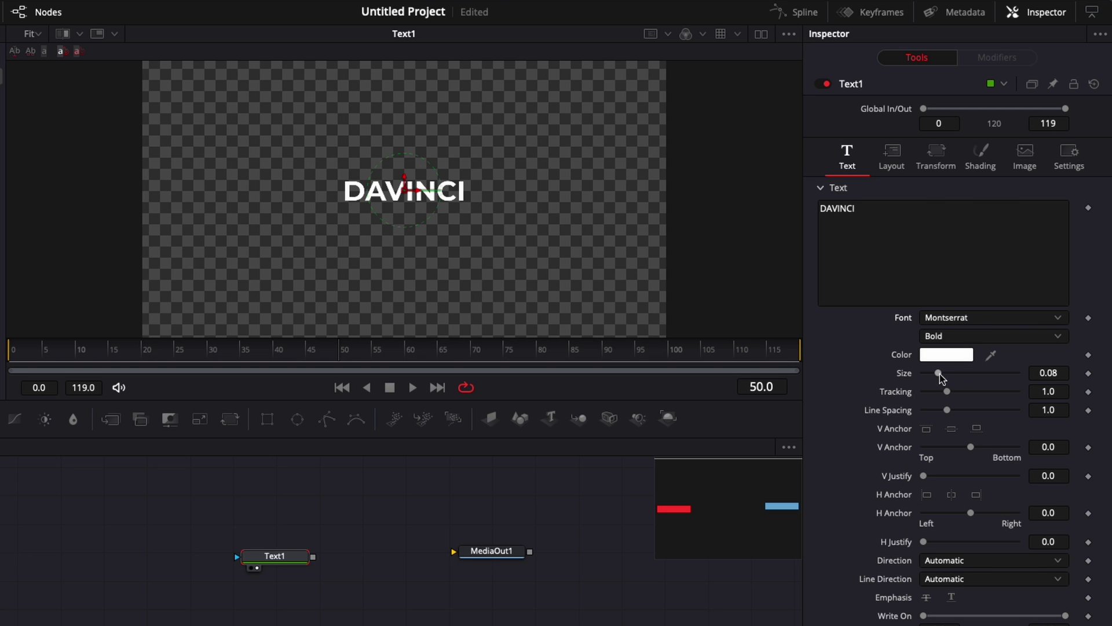
{"action": "left_click_drag", "start_coordinate": [938, 377], "coordinate": [969, 376]}
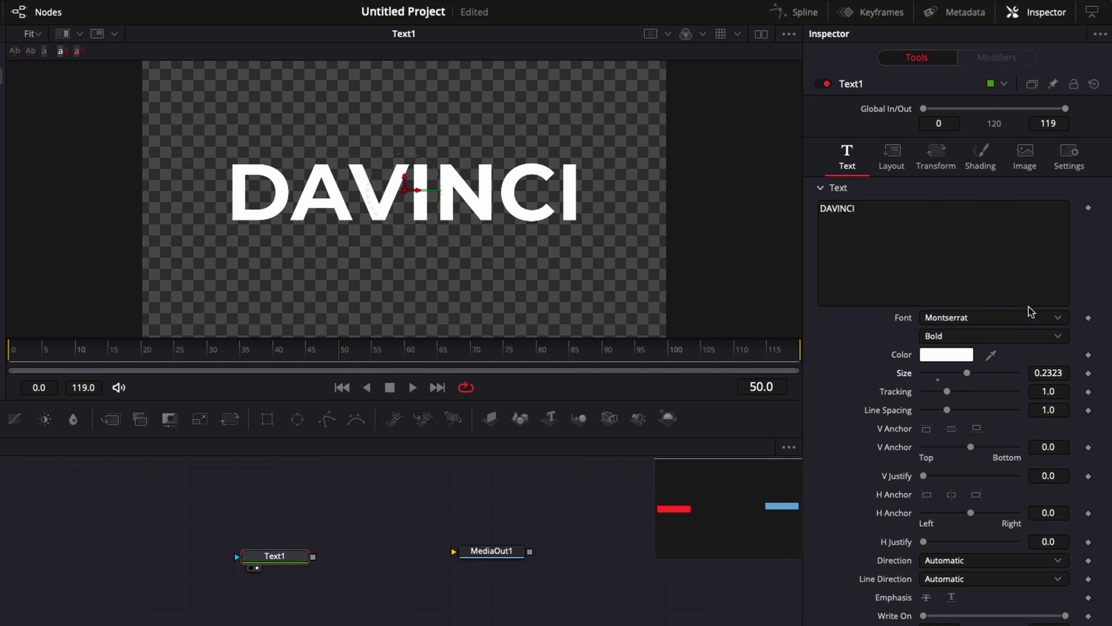
Try the outline shading appearance, revert to solid fill, and copy the Text1 node
{"action": "left_click", "coordinate": [991, 157]}
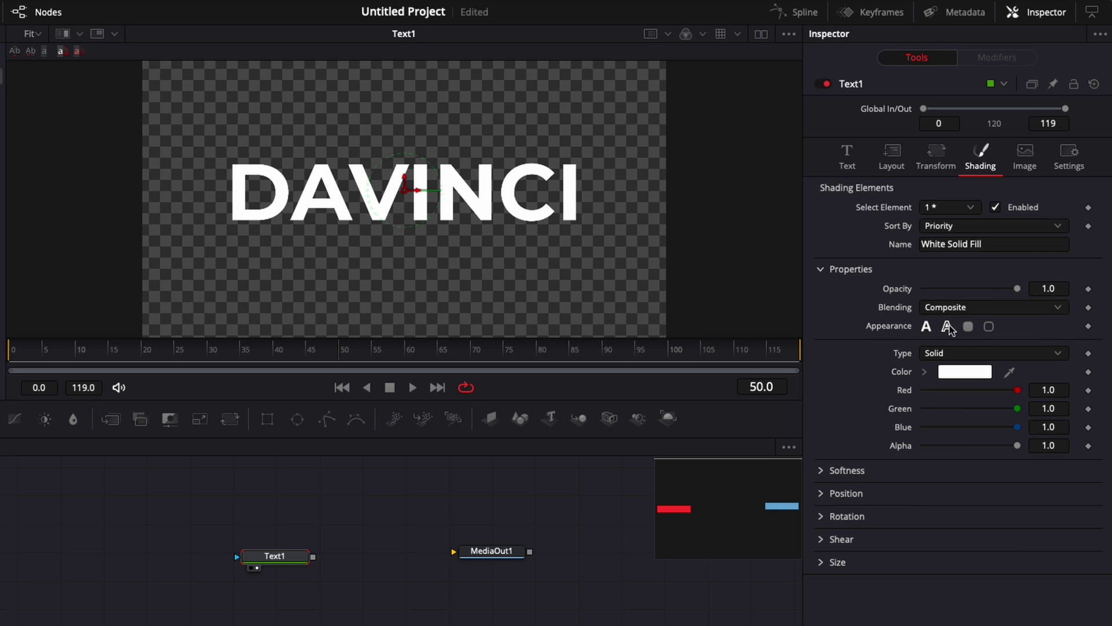
{"action": "left_click", "coordinate": [950, 326]}
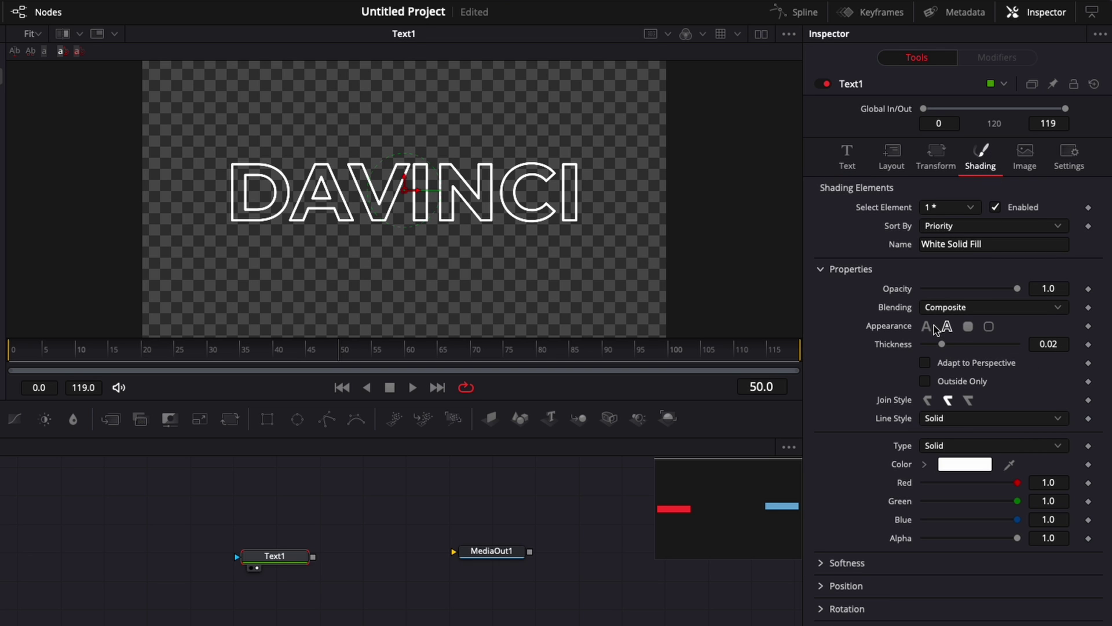
{"action": "left_click", "coordinate": [926, 325]}
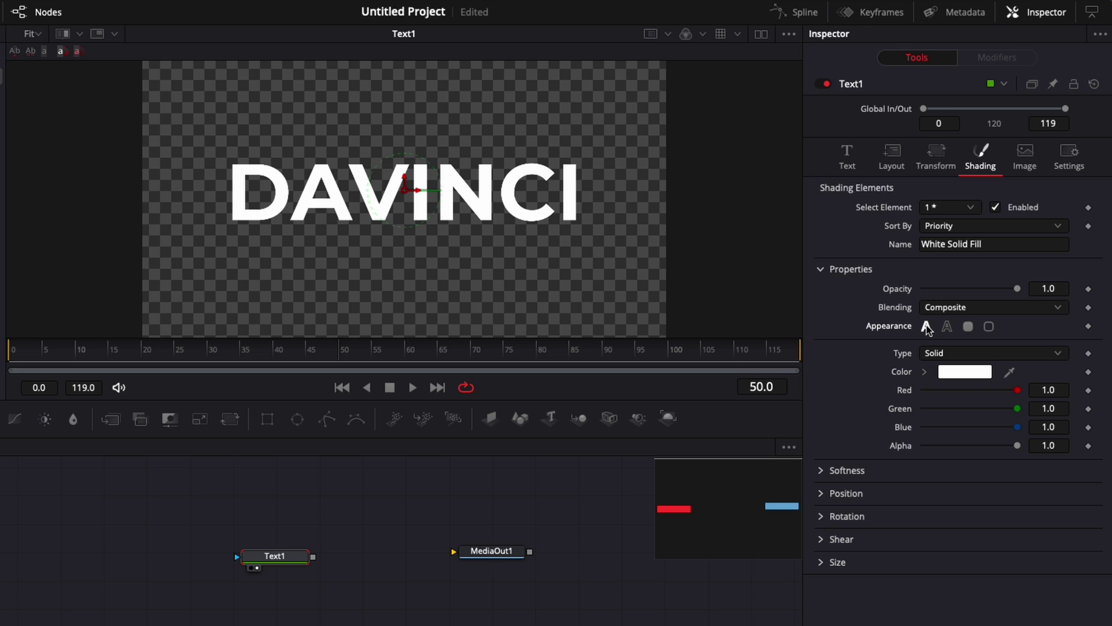
{"action": "key", "text": "super"}
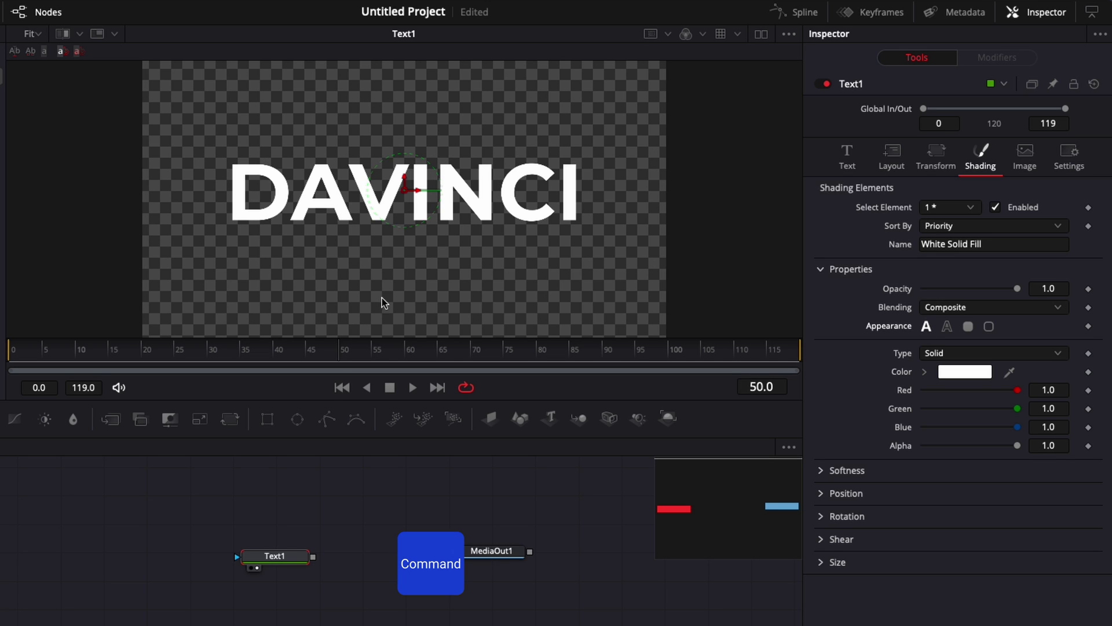
{"action": "key", "text": "super+c"}
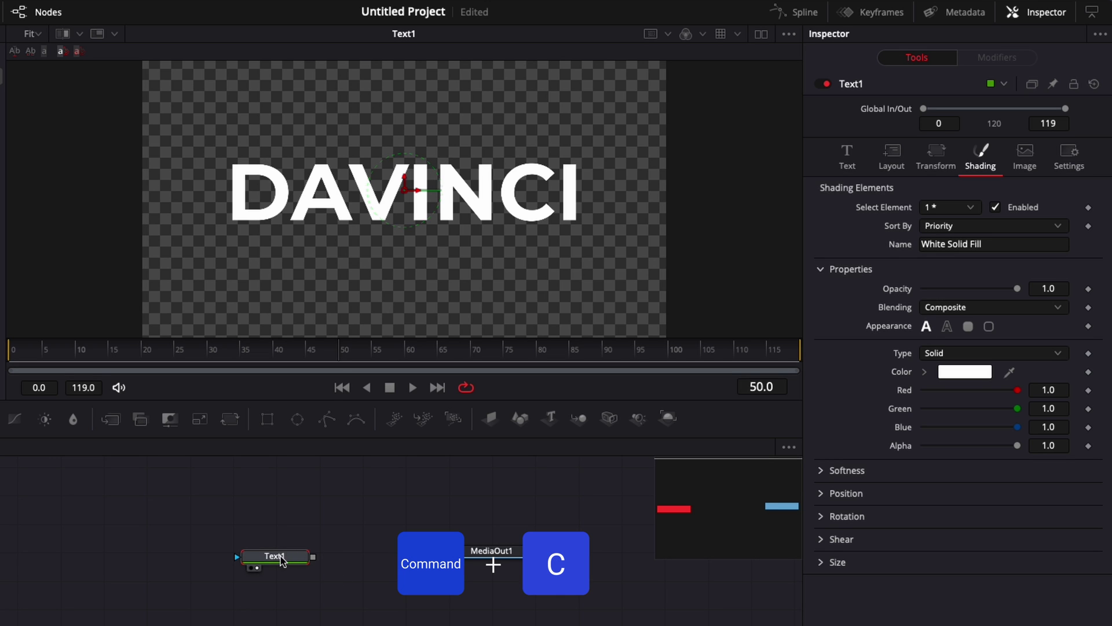
Paste a linked Instance_Text1 from Text1 and position it just below Text1
{"action": "left_click_drag", "start_coordinate": [283, 558], "coordinate": [268, 550]}
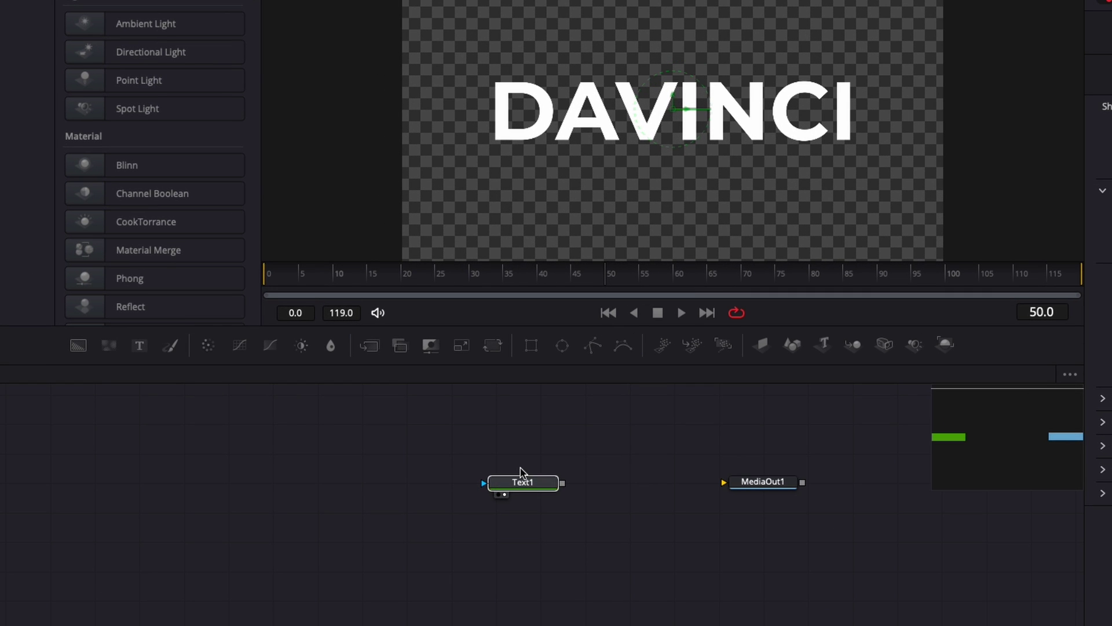
{"action": "right_click", "coordinate": [524, 520]}
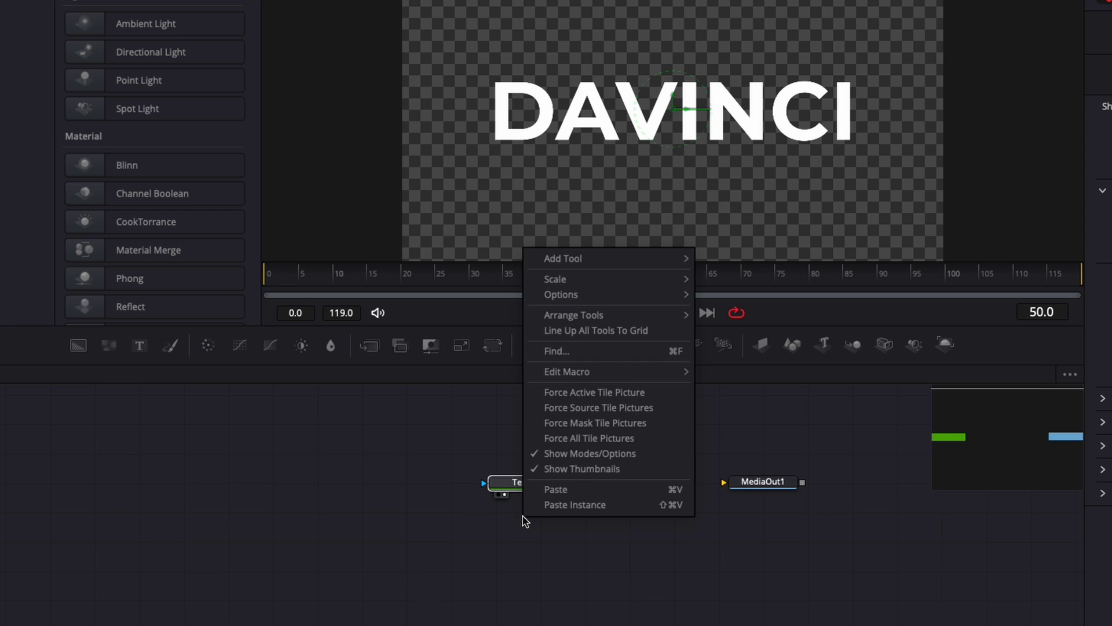
{"action": "left_click", "coordinate": [558, 504]}
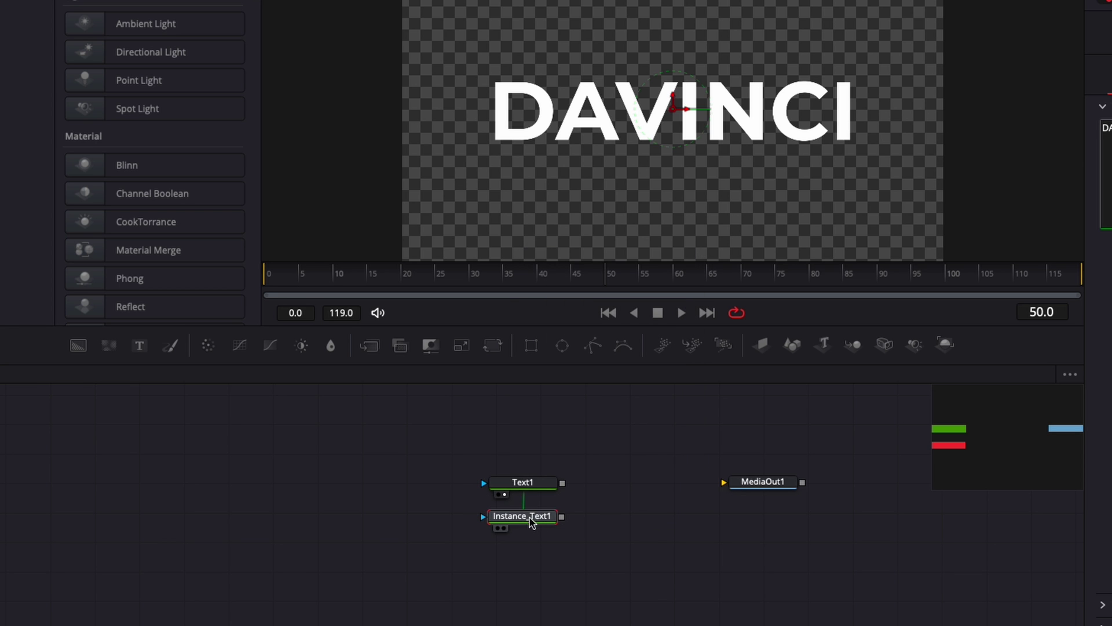
{"action": "left_click_drag", "start_coordinate": [529, 521], "coordinate": [536, 529]}
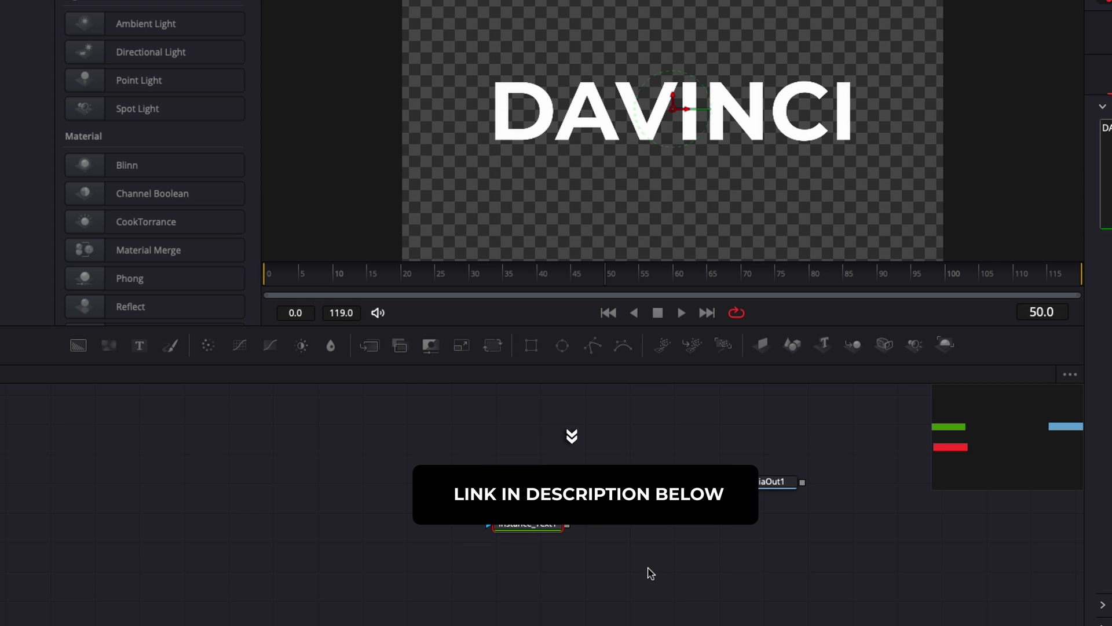
{"action": "left_click", "coordinate": [541, 566]}
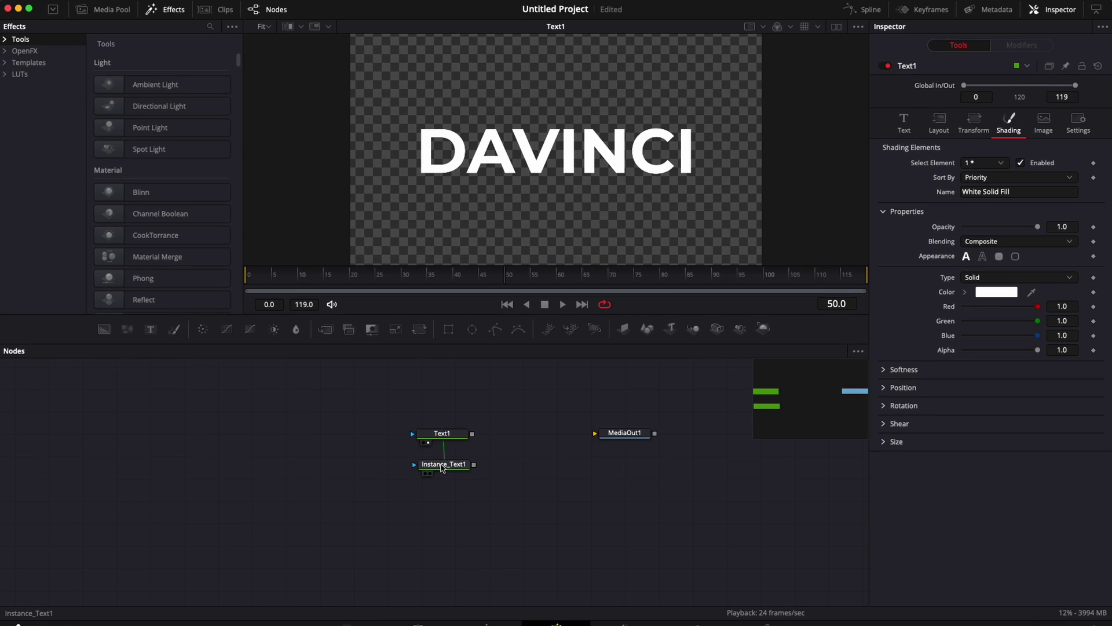
Deinstance Instance_Text1's colour group in Shading so it no longer follows Text1
{"action": "left_click", "coordinate": [442, 466]}
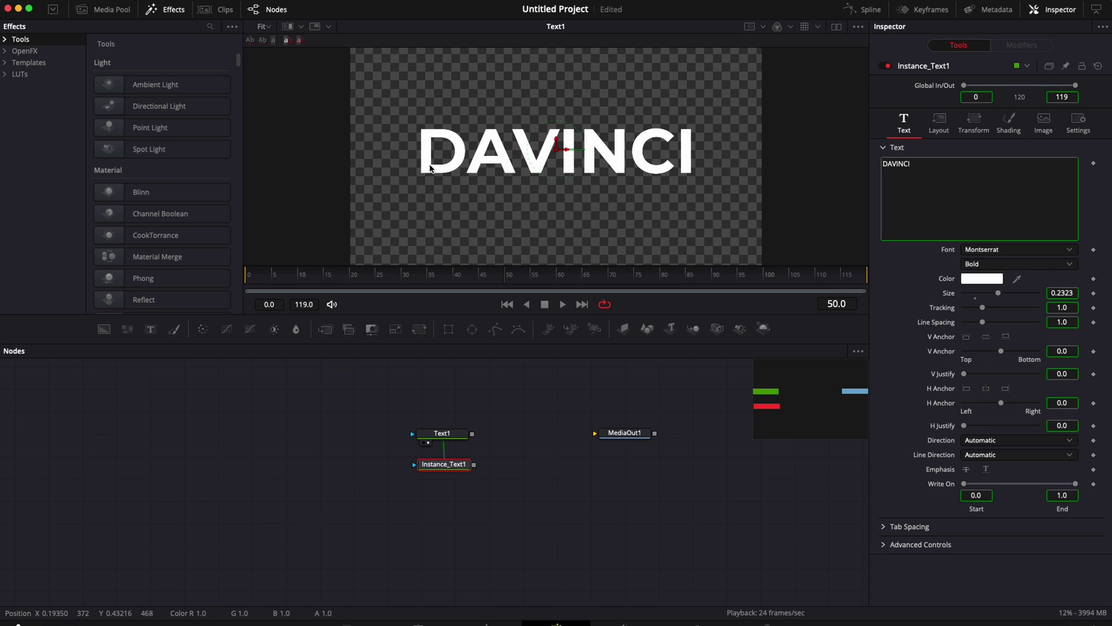
{"action": "left_click", "coordinate": [446, 433]}
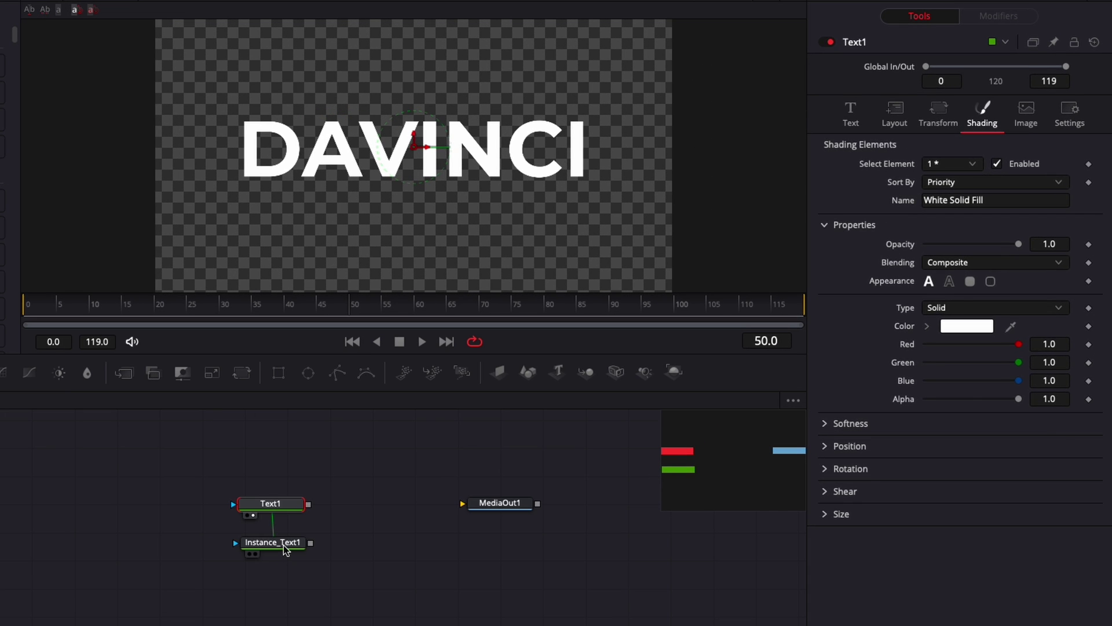
{"action": "left_click", "coordinate": [284, 543]}
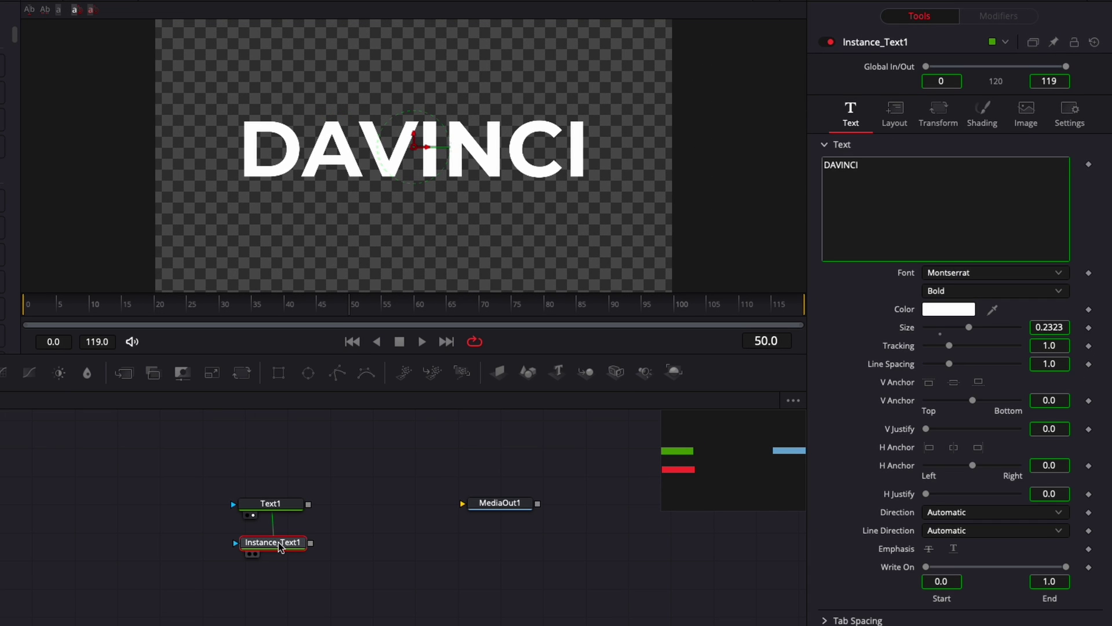
{"action": "left_click", "coordinate": [980, 125]}
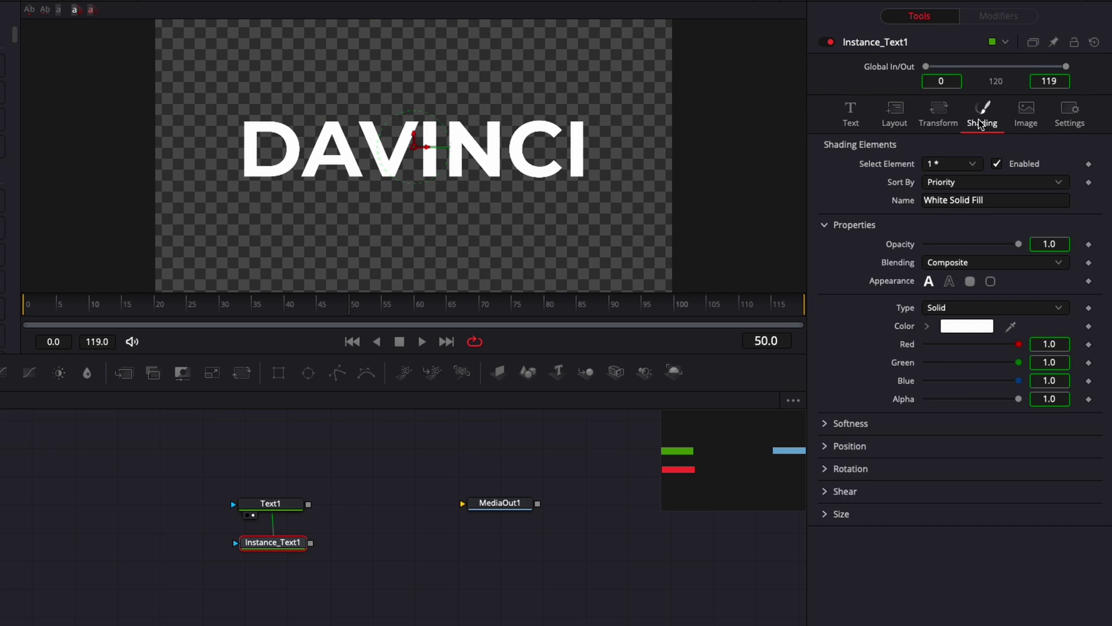
{"action": "right_click", "coordinate": [909, 347]}
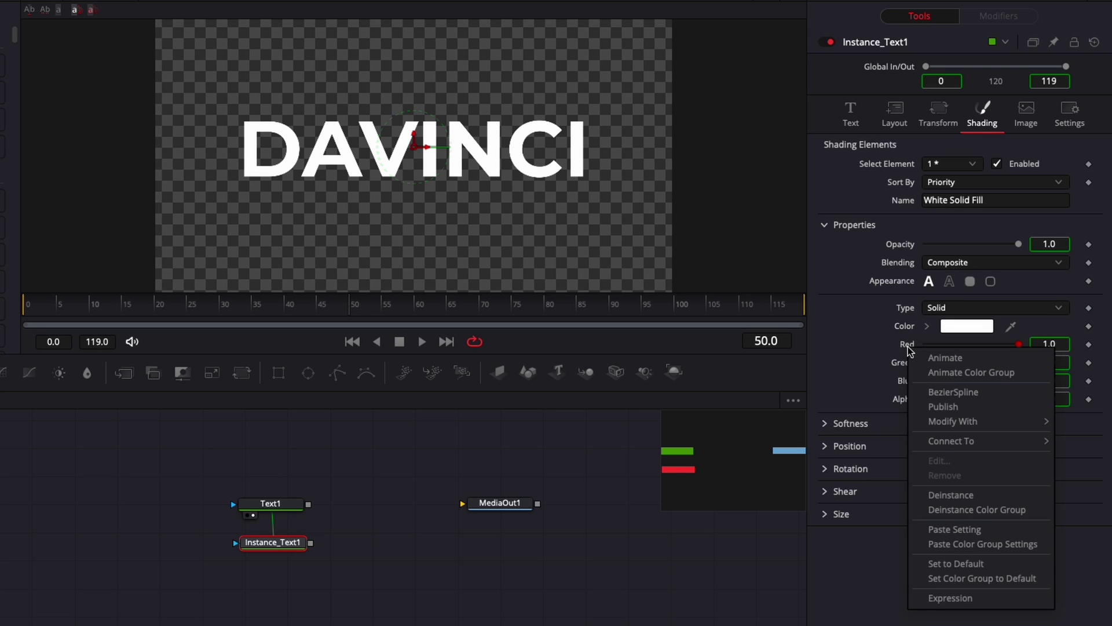
{"action": "left_click", "coordinate": [948, 530]}
{"action": "right_click", "coordinate": [909, 347]}
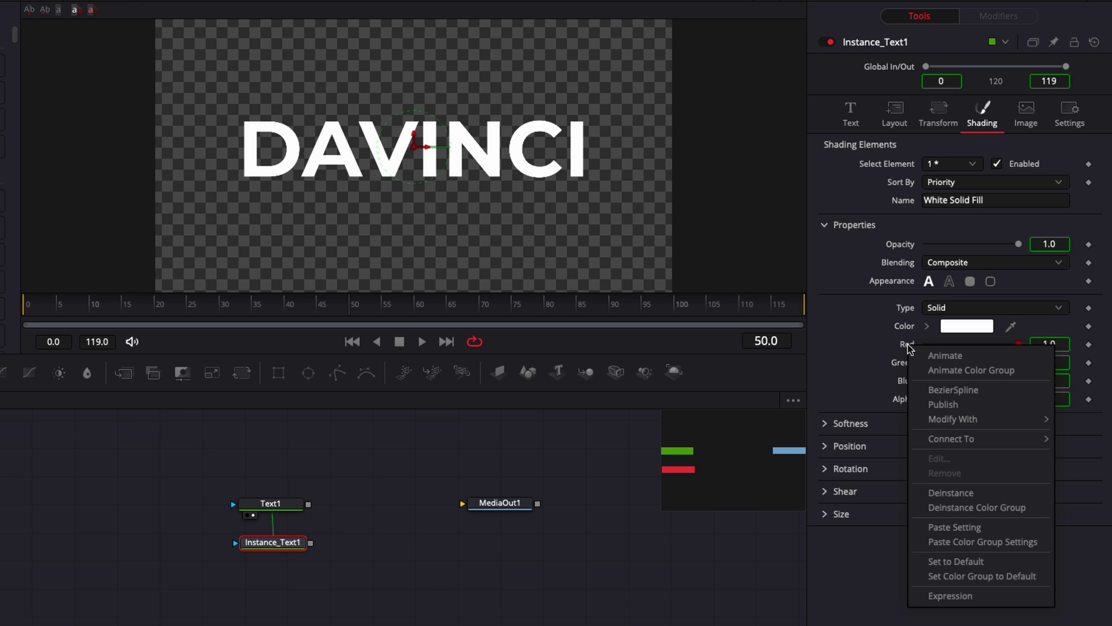
{"action": "left_click", "coordinate": [947, 507]}
Set Instance_Text1's fill colour to black in the Colors picker
{"action": "left_click", "coordinate": [966, 328]}
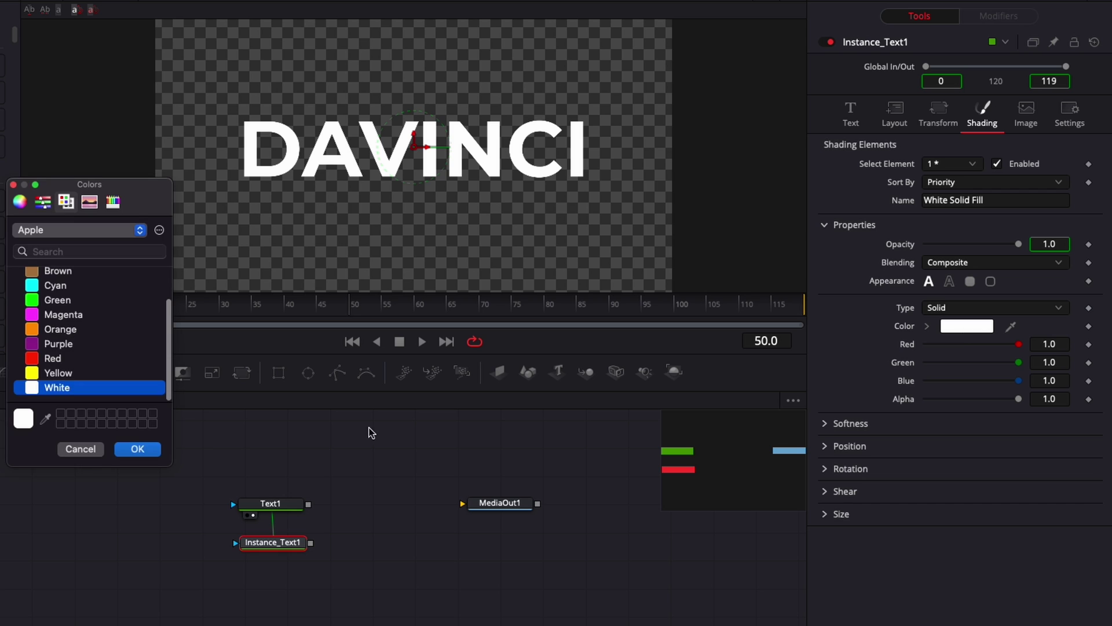
{"action": "scroll", "coordinate": [75, 324], "scroll_direction": "up", "scroll_amount": 3}
{"action": "left_click", "coordinate": [52, 282]}
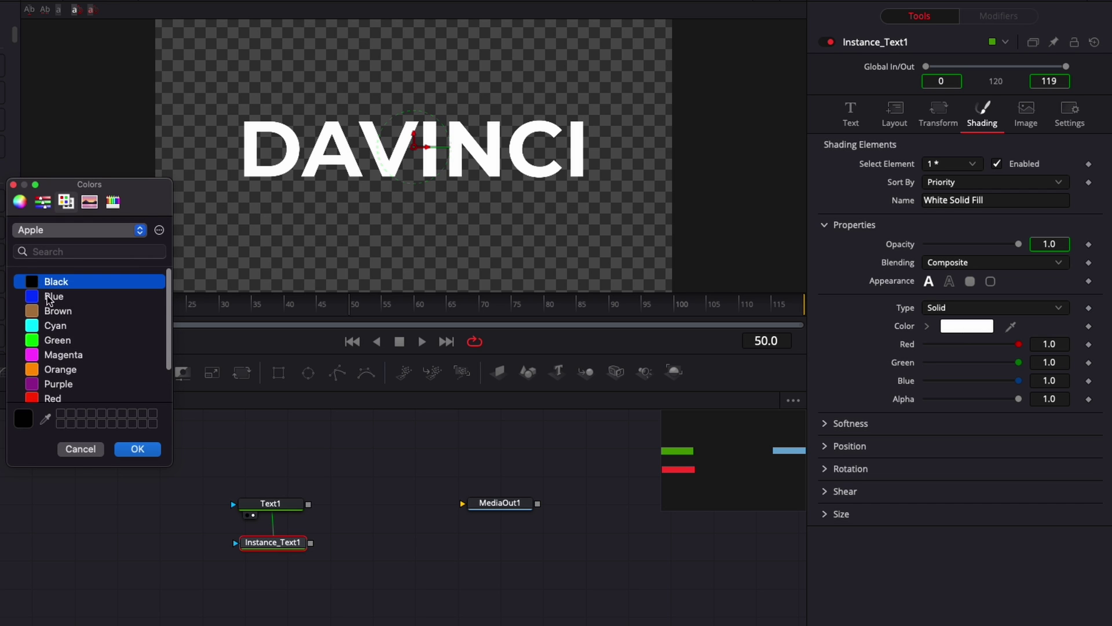
{"action": "left_click", "coordinate": [137, 449]}
Merge Text1 with Instance_Text1 and deinstance the instance's Appearance setting
{"action": "left_click_drag", "start_coordinate": [308, 504], "coordinate": [311, 547]}
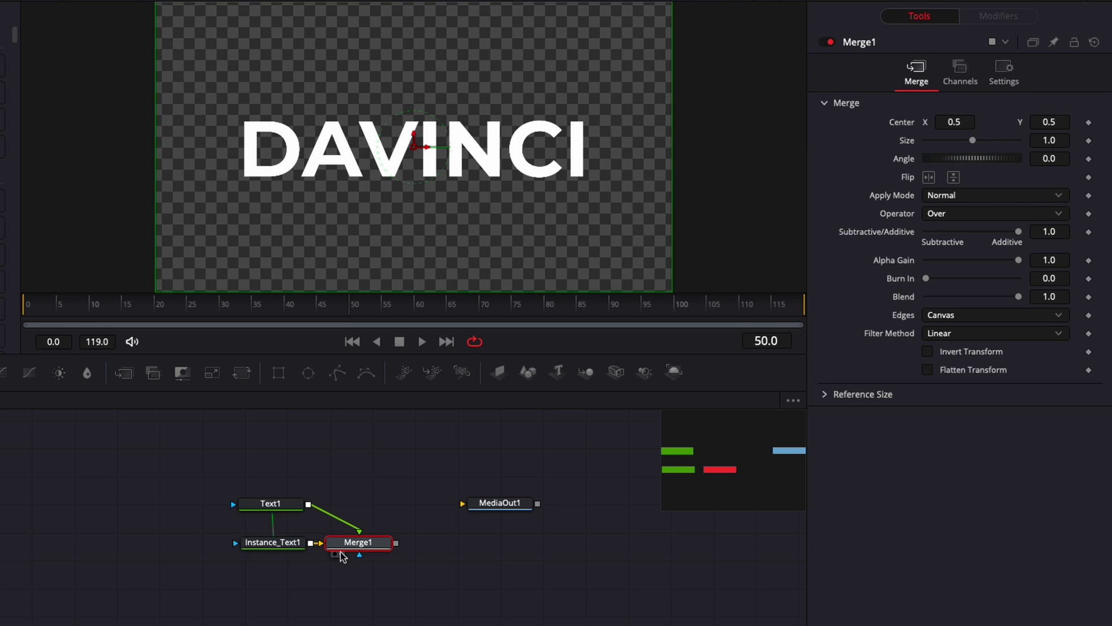
{"action": "left_click", "coordinate": [272, 542]}
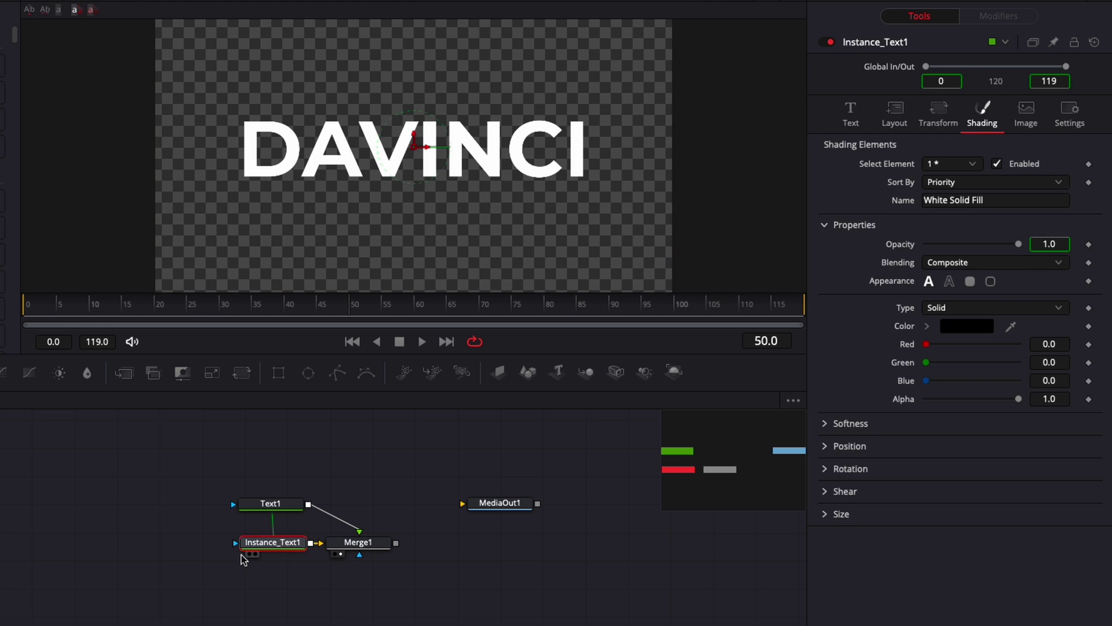
{"action": "right_click", "coordinate": [891, 285]}
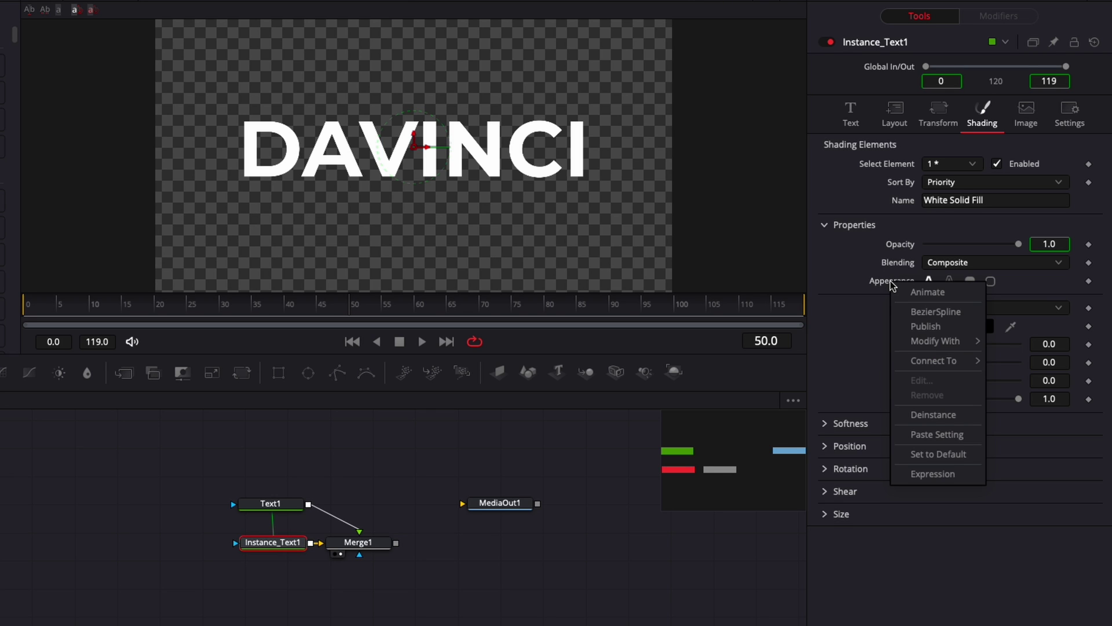
{"action": "left_click", "coordinate": [931, 414]}
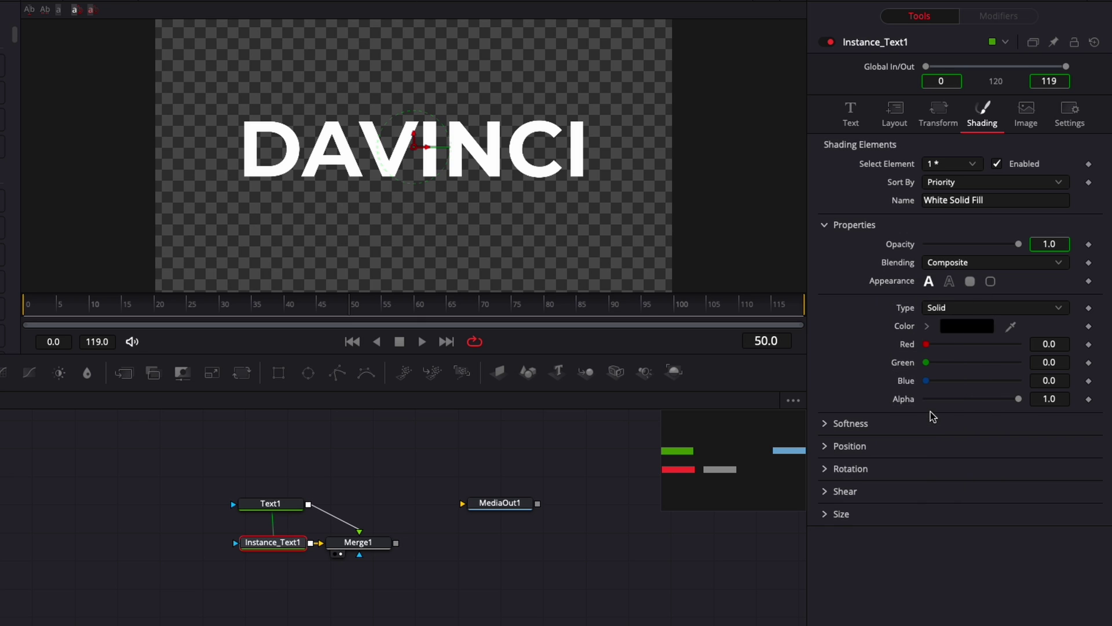
Make Text1 an outline and compare Text1, Instance_Text1 and Merge1 in the viewer
{"action": "left_click", "coordinate": [279, 509]}
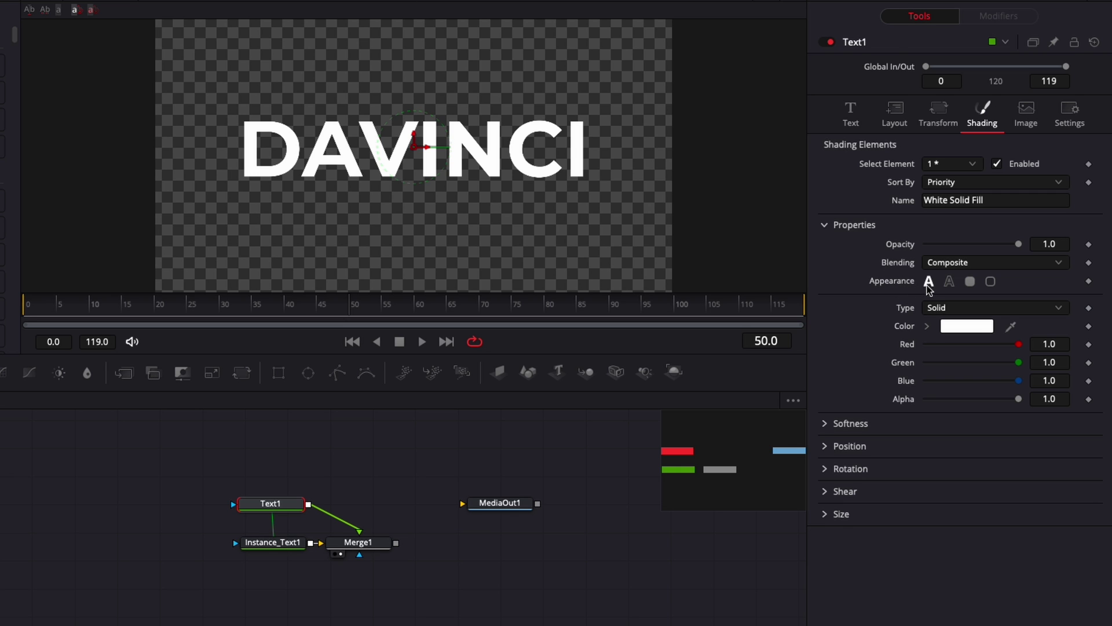
{"action": "left_click", "coordinate": [949, 283]}
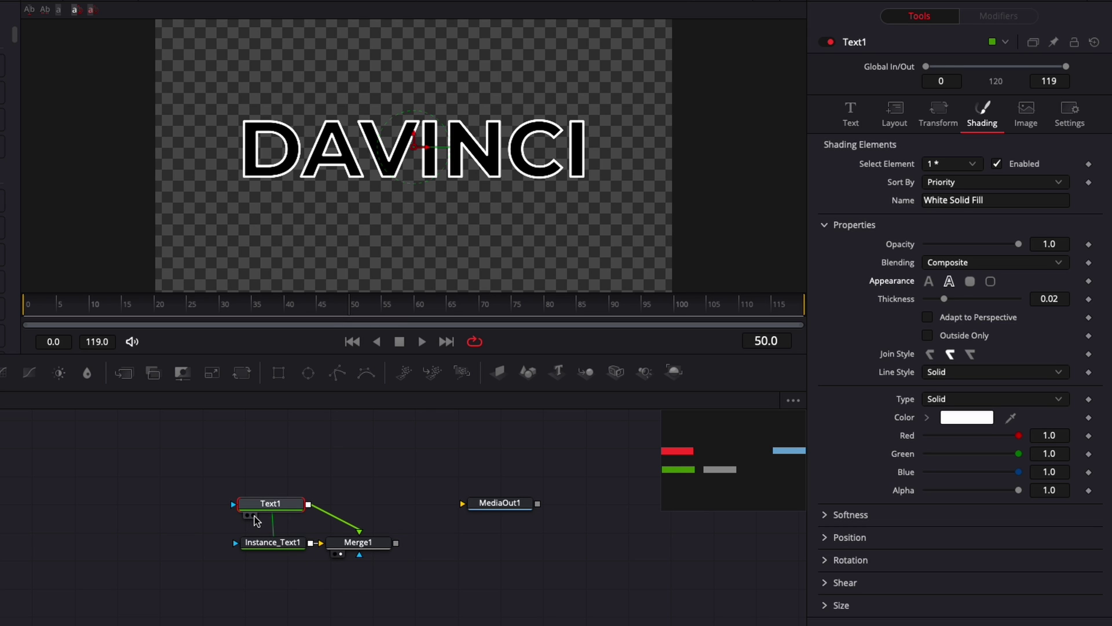
{"action": "left_click", "coordinate": [250, 552]}
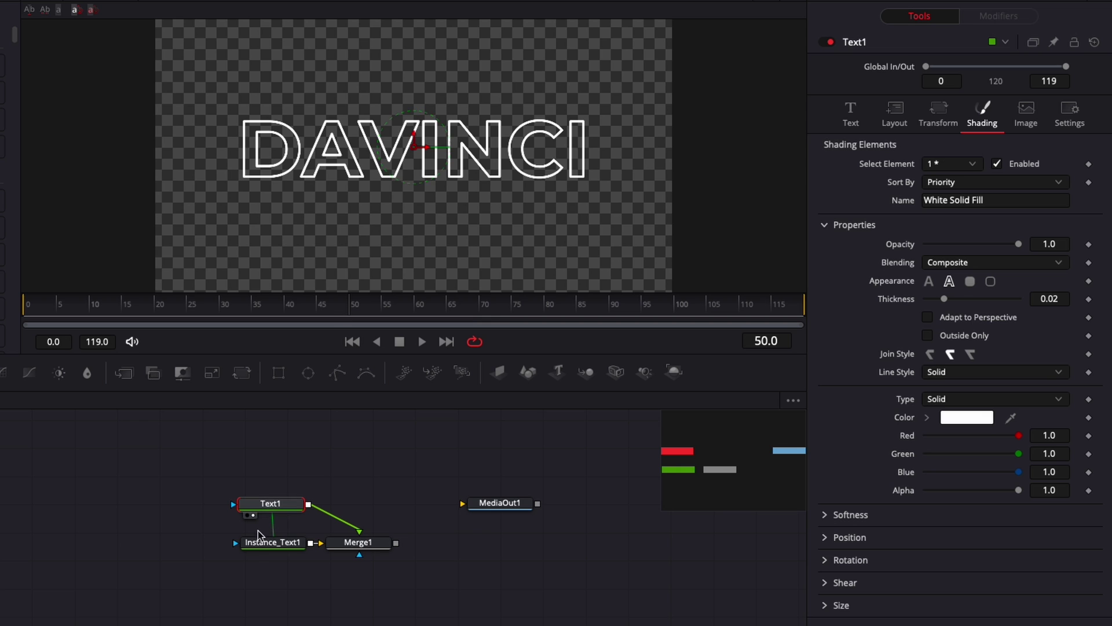
{"action": "left_click", "coordinate": [255, 554]}
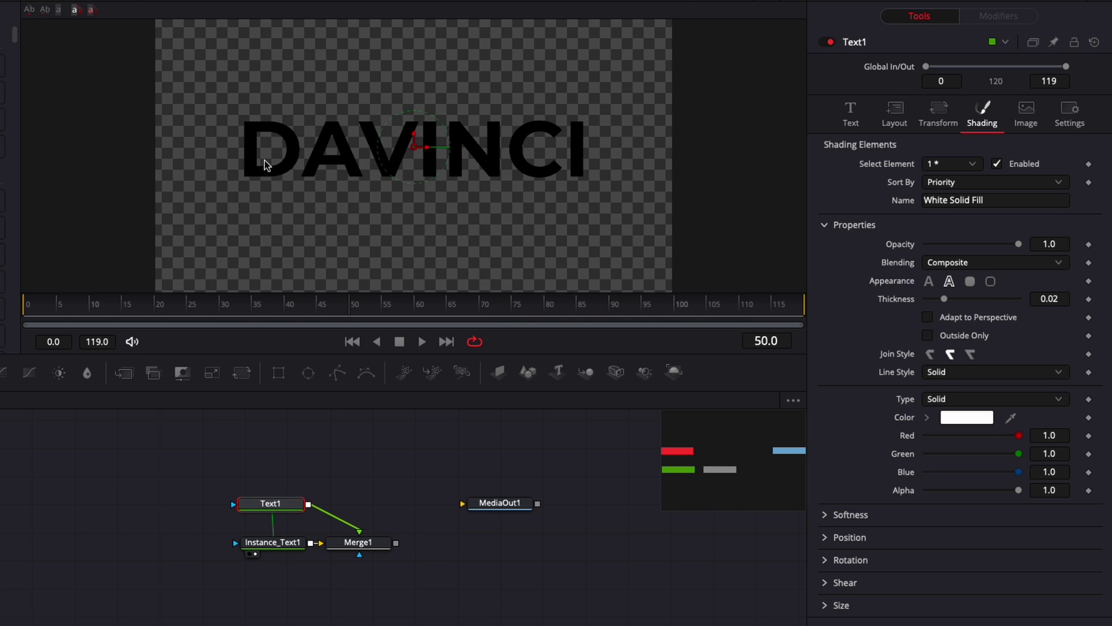
{"action": "left_click", "coordinate": [354, 542]}
{"action": "left_click", "coordinate": [340, 554]}
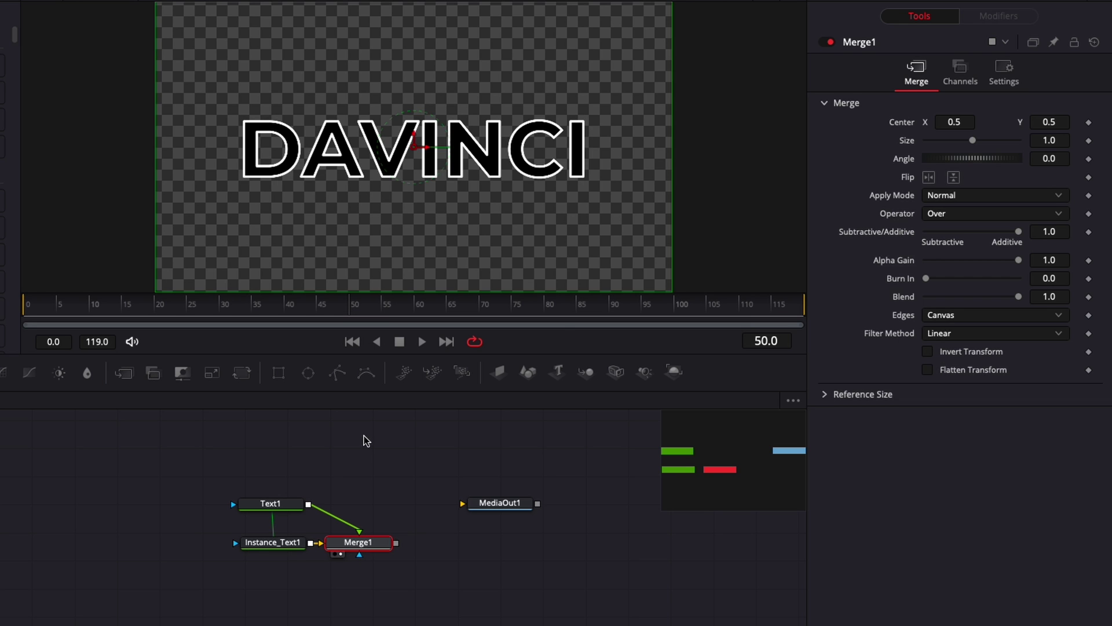
{"action": "left_click", "coordinate": [366, 475]}
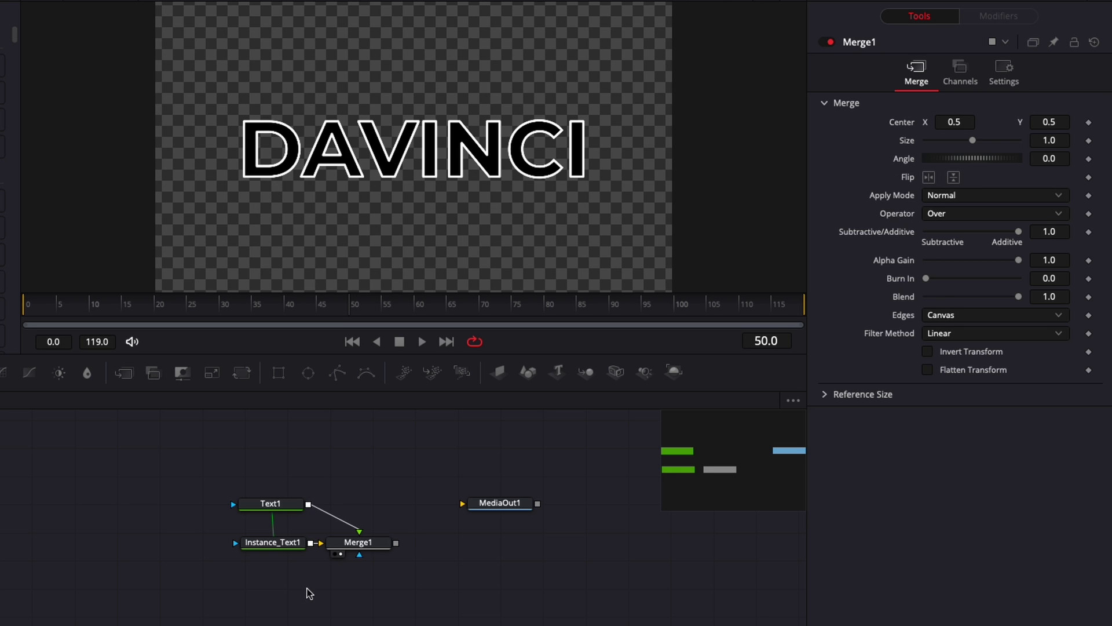
With Text1 selected, search the tool list for 'mask'
{"action": "left_click", "coordinate": [276, 505]}
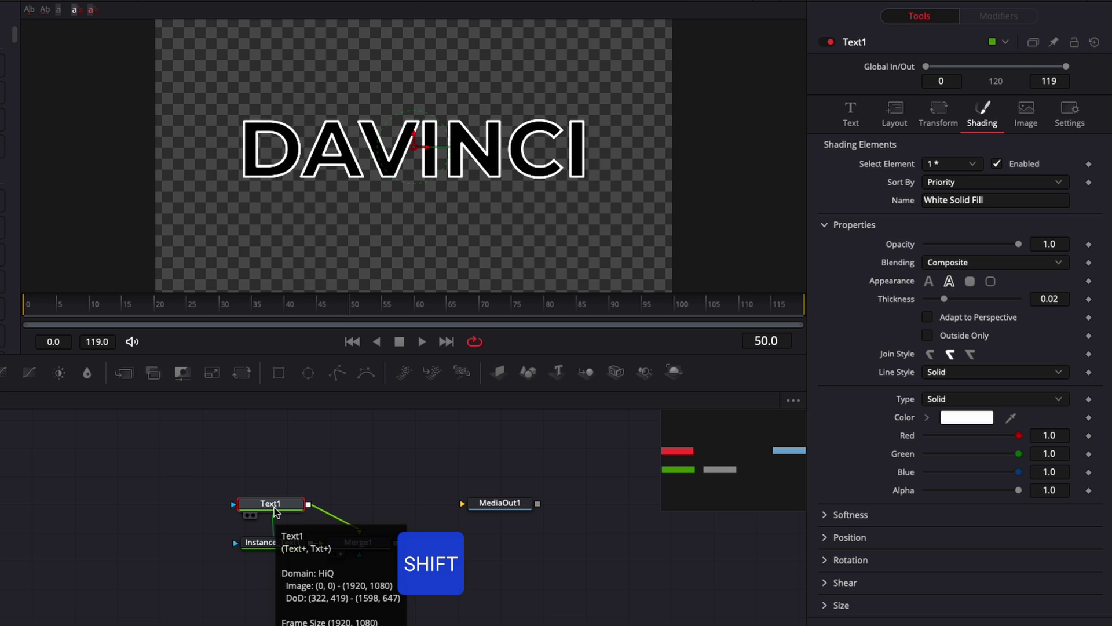
{"action": "key", "text": "shift+space"}
{"action": "type", "text": "mask"}
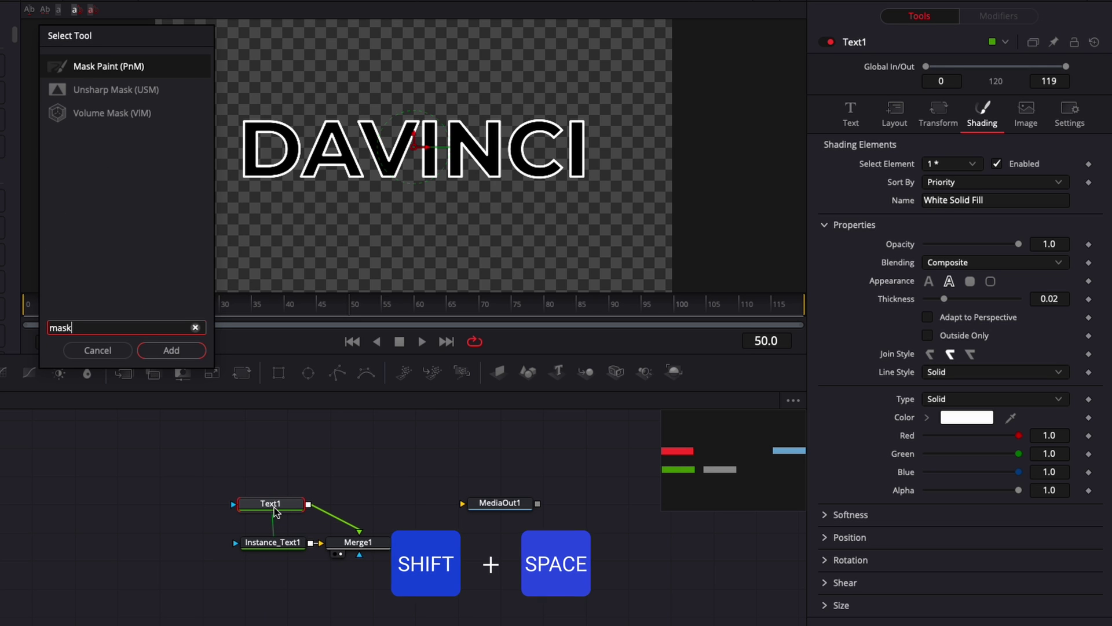
Add a Mask Paint node connected to Text1's mask input
{"action": "key", "text": "Return"}
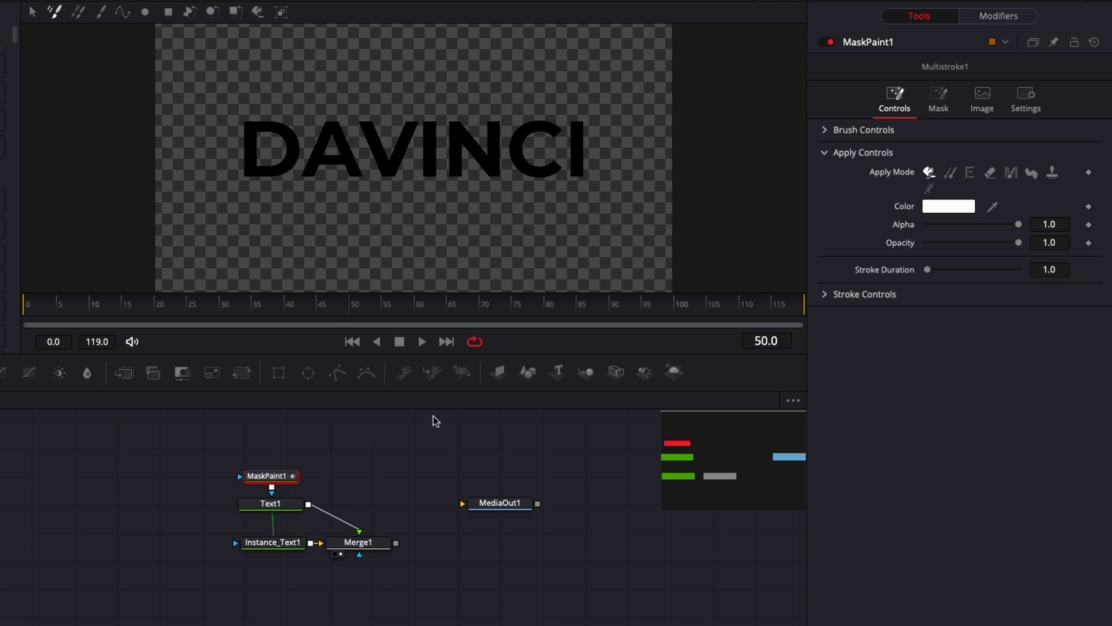
Invert MaskPaint1's mask, choose the PolylineStroke tool, and expand its Stroke Controls
{"action": "left_click", "coordinate": [941, 99]}
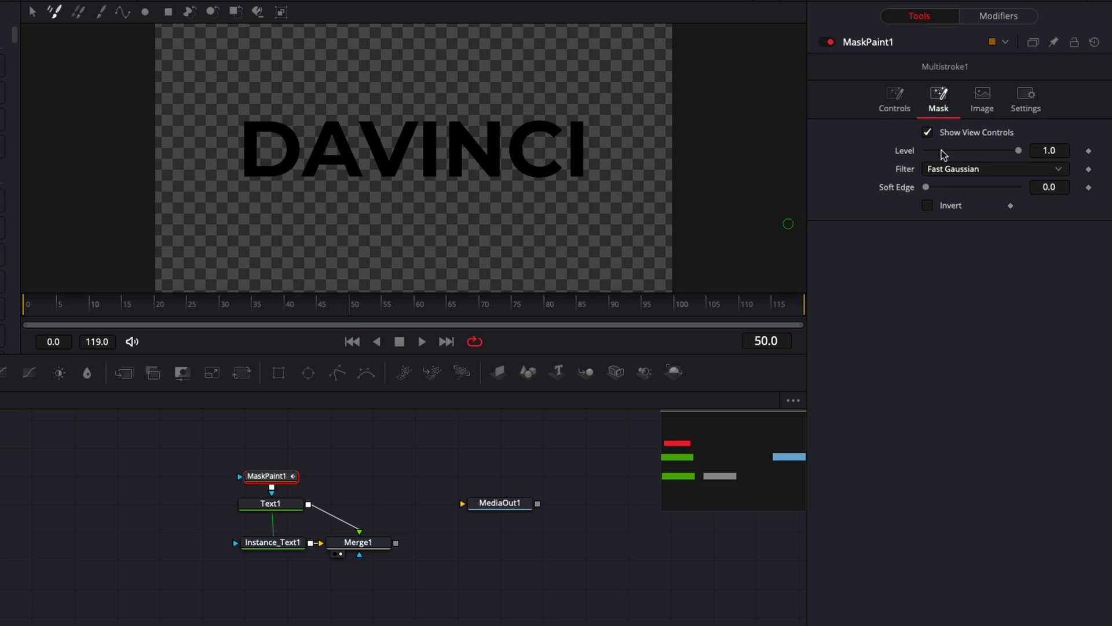
{"action": "left_click", "coordinate": [927, 207]}
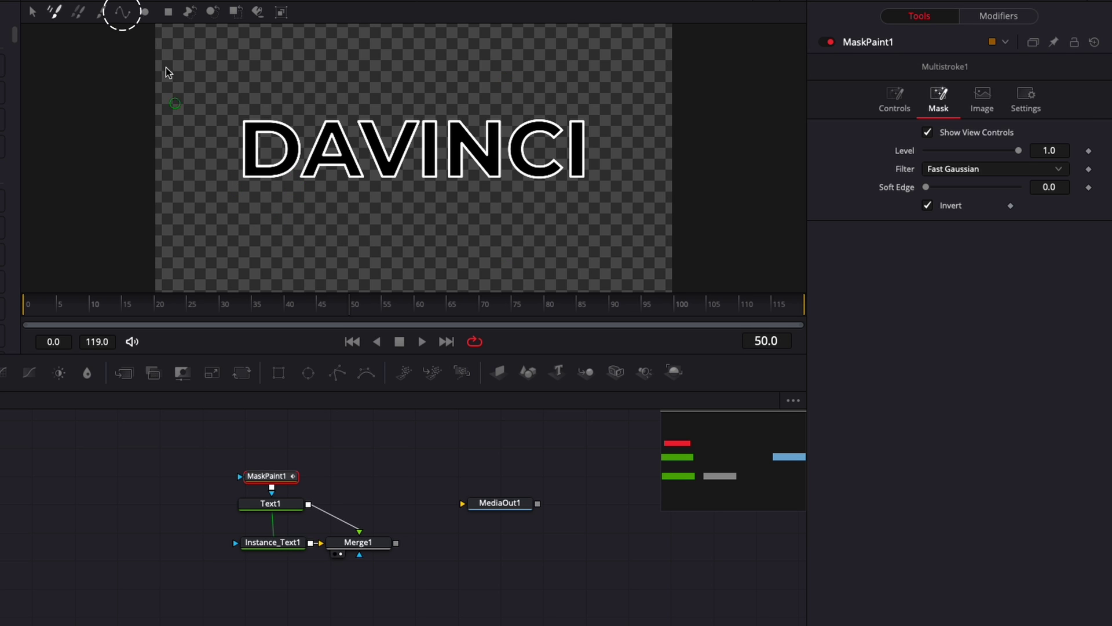
{"action": "left_click", "coordinate": [123, 13]}
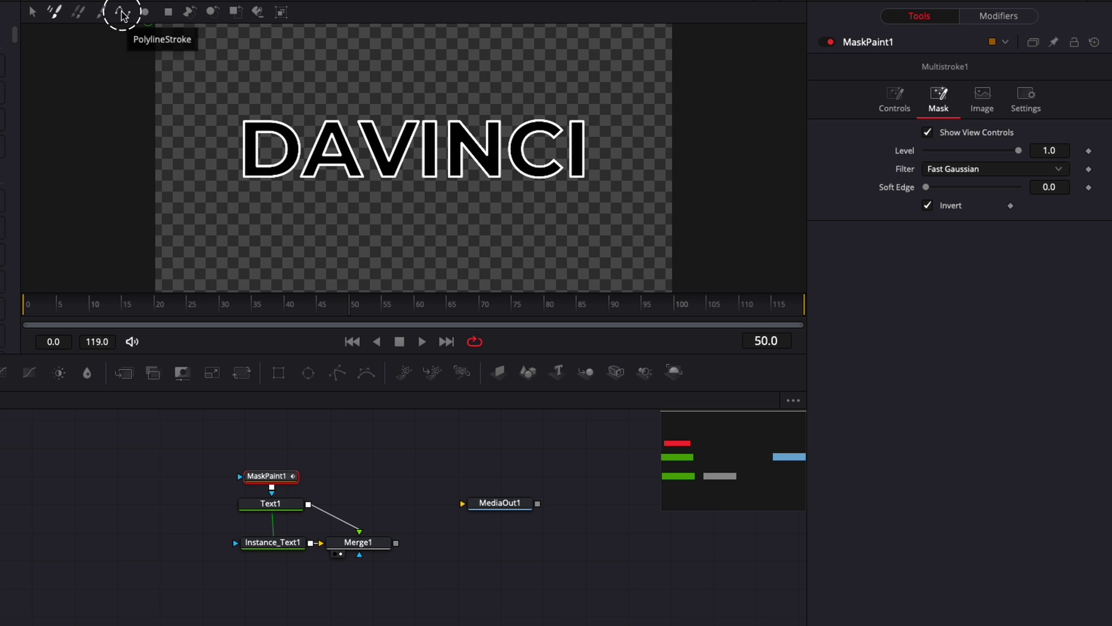
{"action": "left_click", "coordinate": [120, 15]}
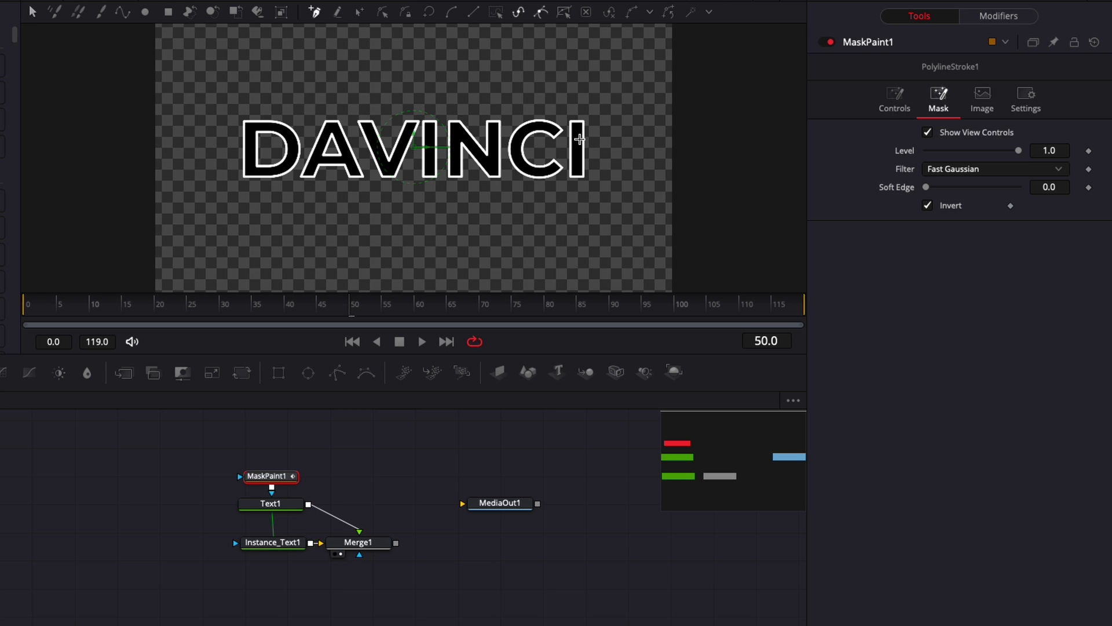
{"action": "left_click", "coordinate": [898, 101]}
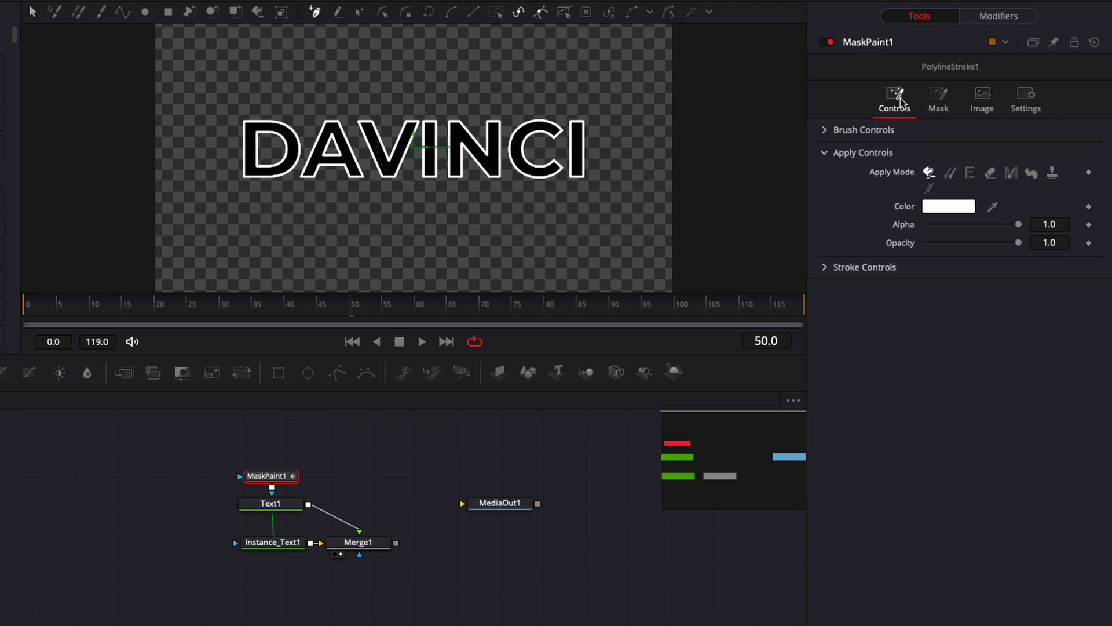
{"action": "left_click", "coordinate": [825, 268]}
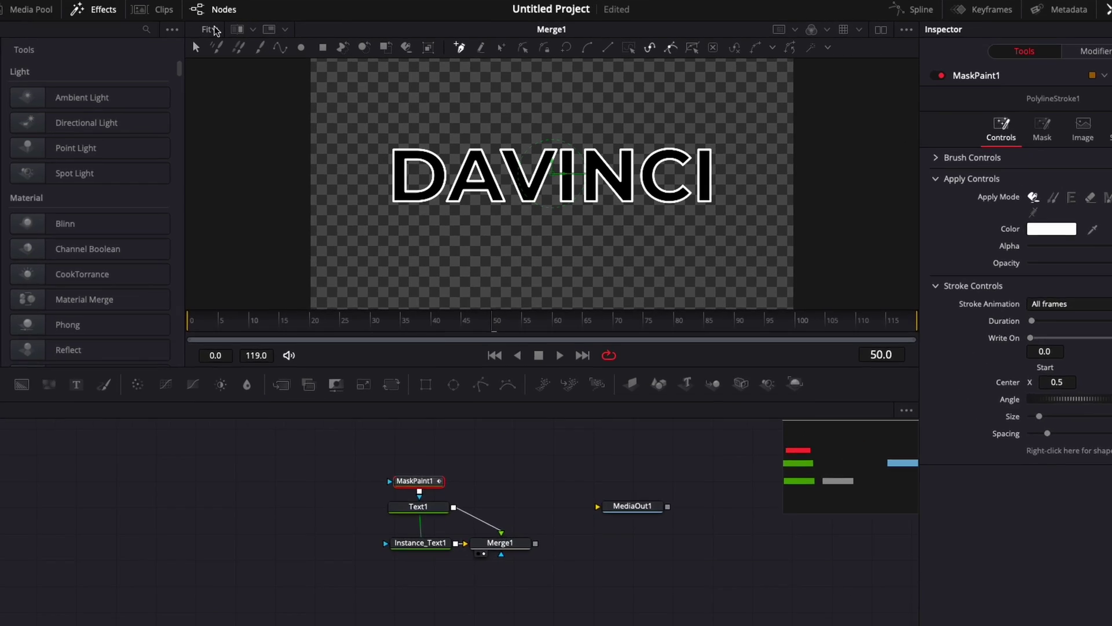
Set the viewer zoom to 100% and bring the start of the text into view
{"action": "left_click", "coordinate": [210, 29]}
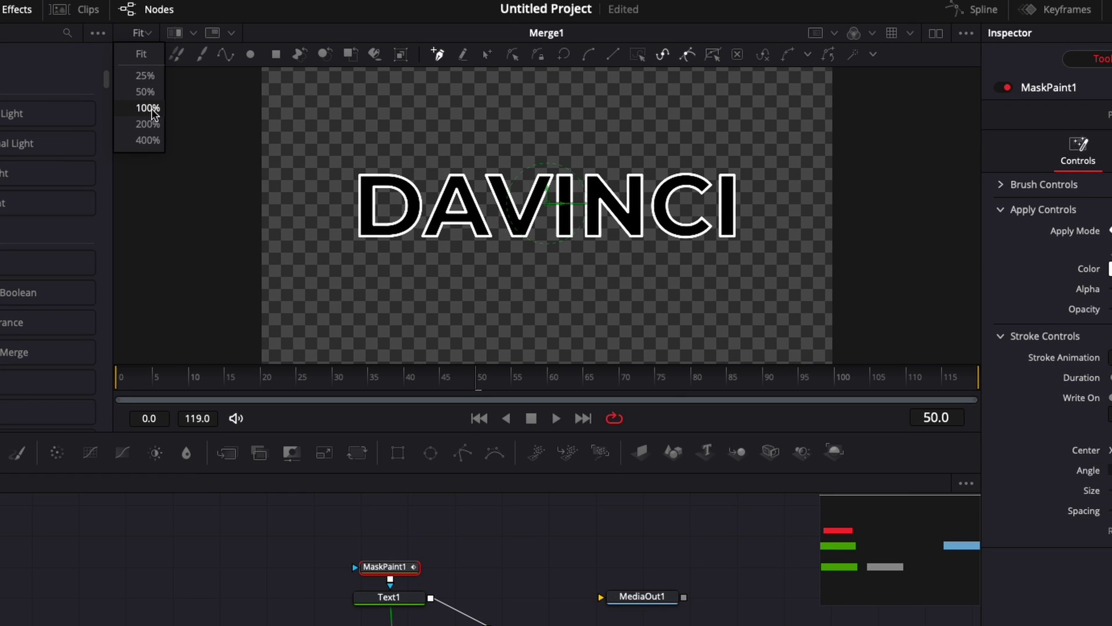
{"action": "left_click", "coordinate": [148, 108]}
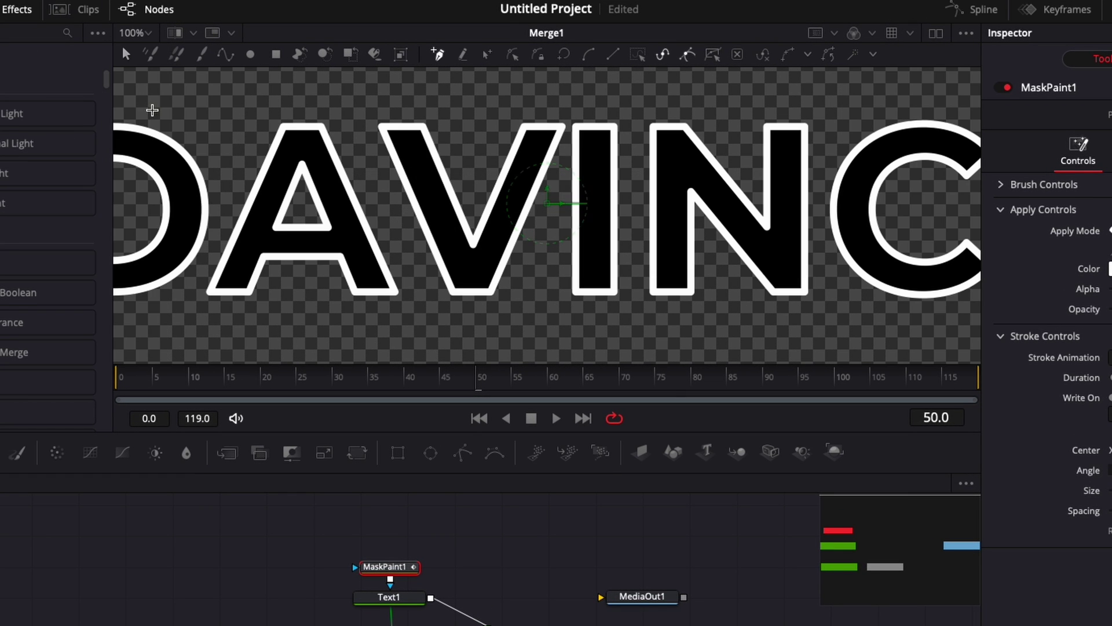
{"action": "scroll", "coordinate": [670, 193], "scroll_direction": "left", "scroll_amount": 5}
{"action": "scroll", "coordinate": [672, 197], "scroll_direction": "left", "scroll_amount": 1}
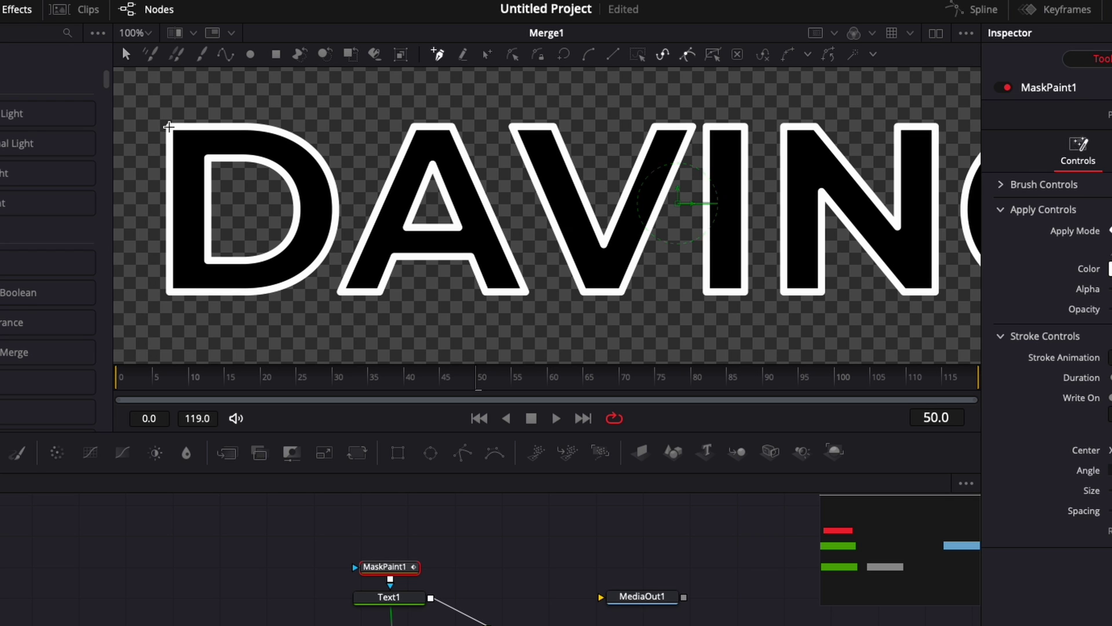
Place polyline points around the D's outer edge, then down its inner edge
{"action": "left_click", "coordinate": [168, 126]}
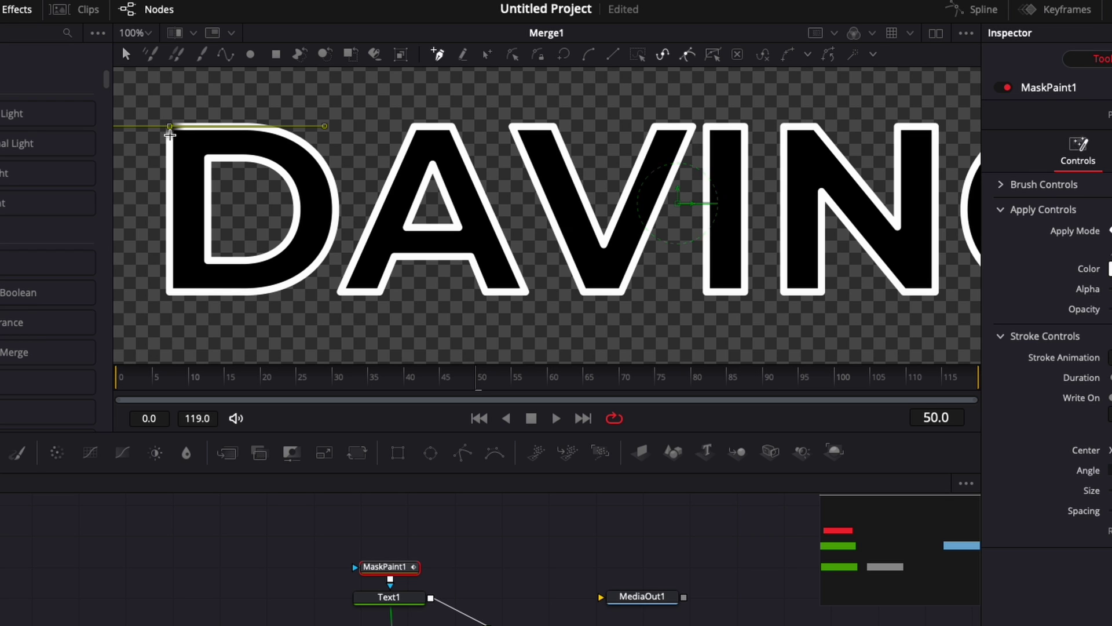
{"action": "left_click", "coordinate": [167, 293]}
{"action": "left_click", "coordinate": [259, 292]}
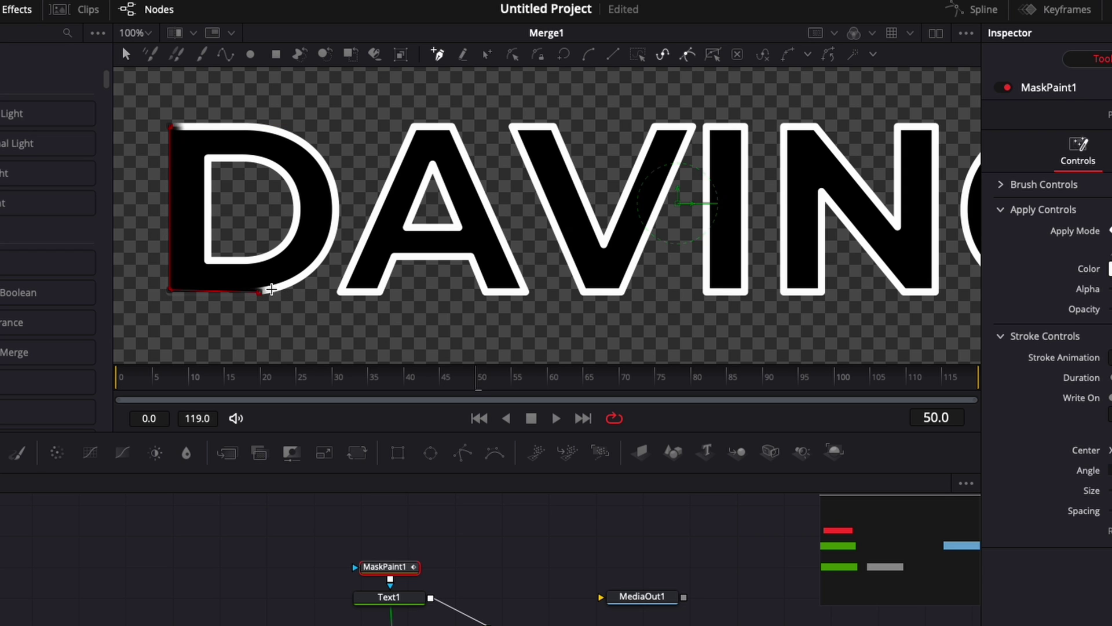
{"action": "left_click", "coordinate": [286, 285]}
{"action": "left_click", "coordinate": [302, 280]}
{"action": "left_click", "coordinate": [311, 268]}
{"action": "left_click", "coordinate": [326, 248]}
{"action": "left_click", "coordinate": [332, 233]}
{"action": "left_click", "coordinate": [335, 208]}
{"action": "left_click", "coordinate": [330, 180]}
{"action": "left_click", "coordinate": [326, 167]}
{"action": "left_click", "coordinate": [308, 148]}
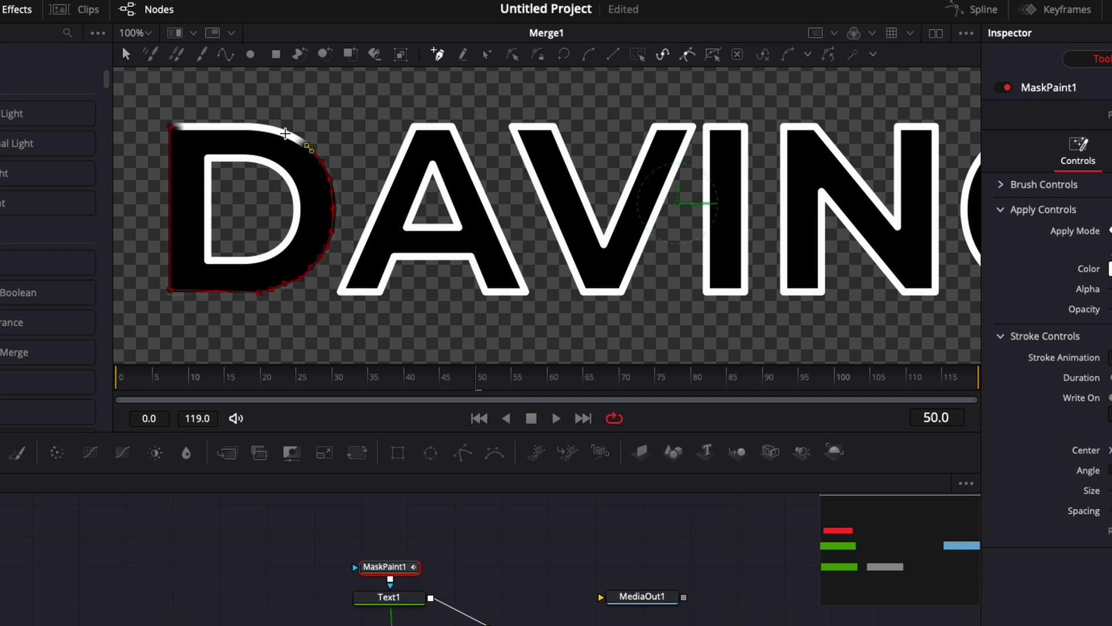
{"action": "left_click", "coordinate": [285, 132]}
{"action": "left_click", "coordinate": [259, 128]}
{"action": "left_click", "coordinate": [232, 128]}
{"action": "left_click", "coordinate": [181, 127]}
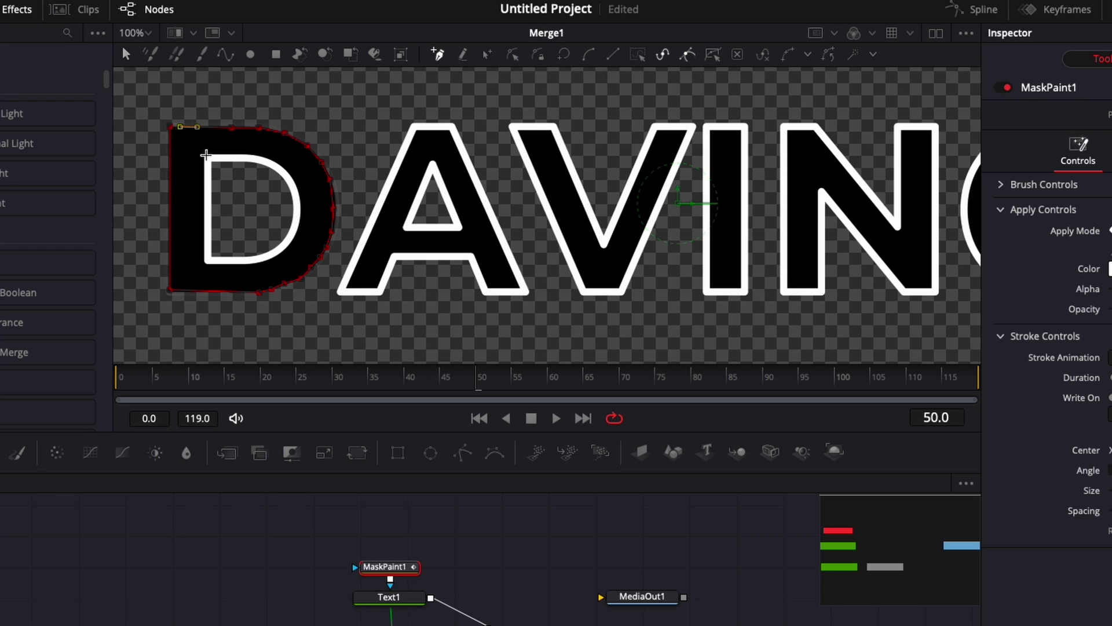
{"action": "left_click", "coordinate": [208, 158]}
{"action": "left_click", "coordinate": [208, 259]}
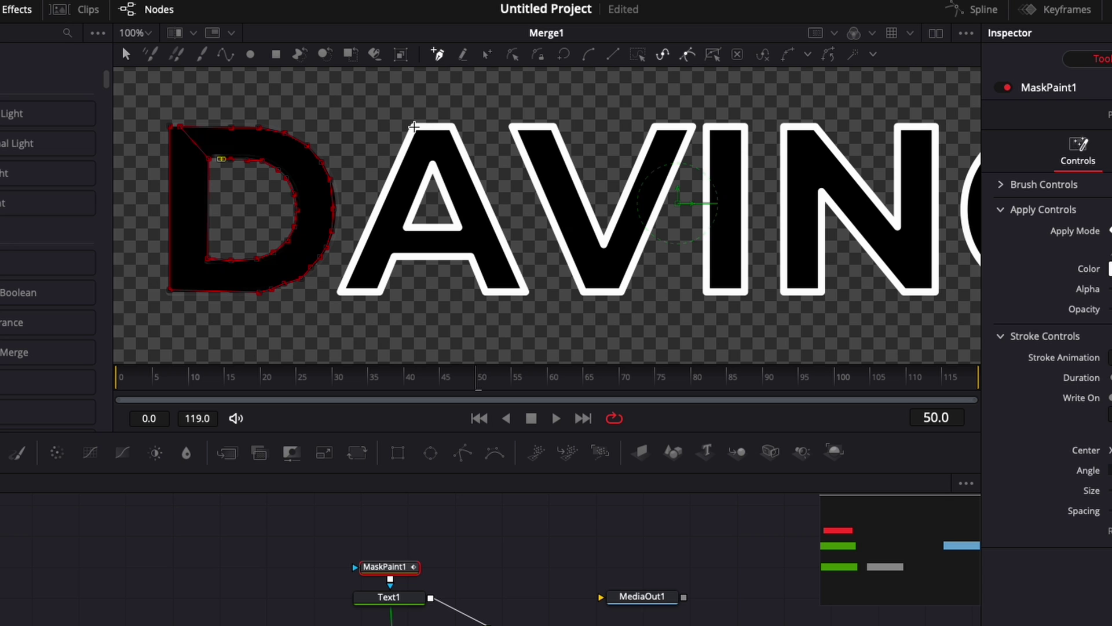
Extend the stroke across the A, V, I and N toward the C
{"action": "left_click", "coordinate": [413, 126]}
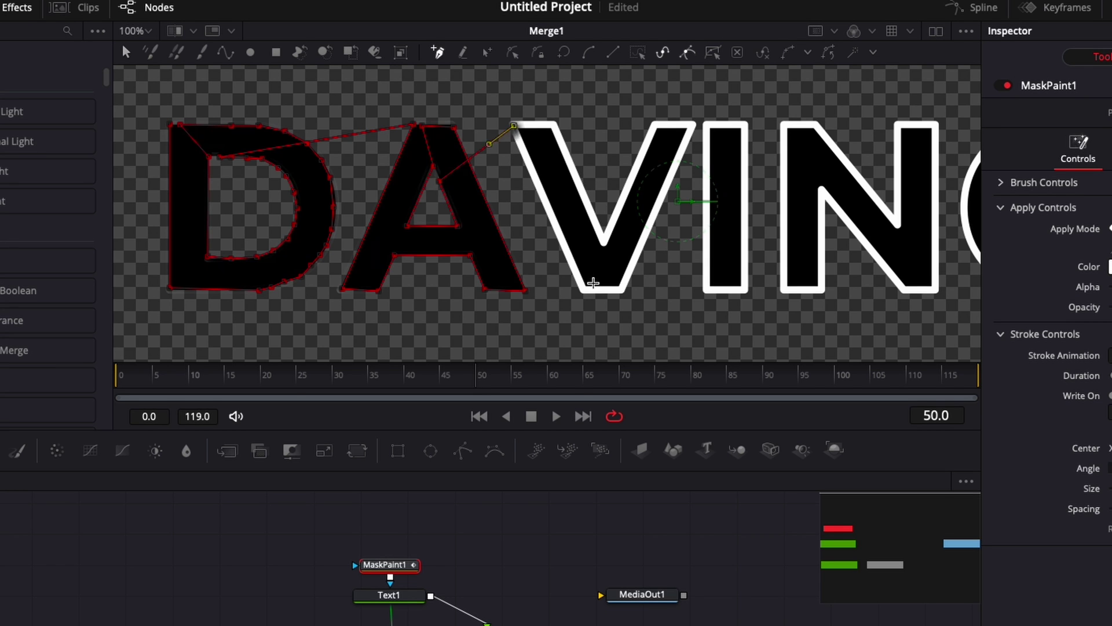
{"action": "left_click", "coordinate": [784, 125]}
{"action": "left_click", "coordinate": [783, 234]}
{"action": "left_click", "coordinate": [784, 289]}
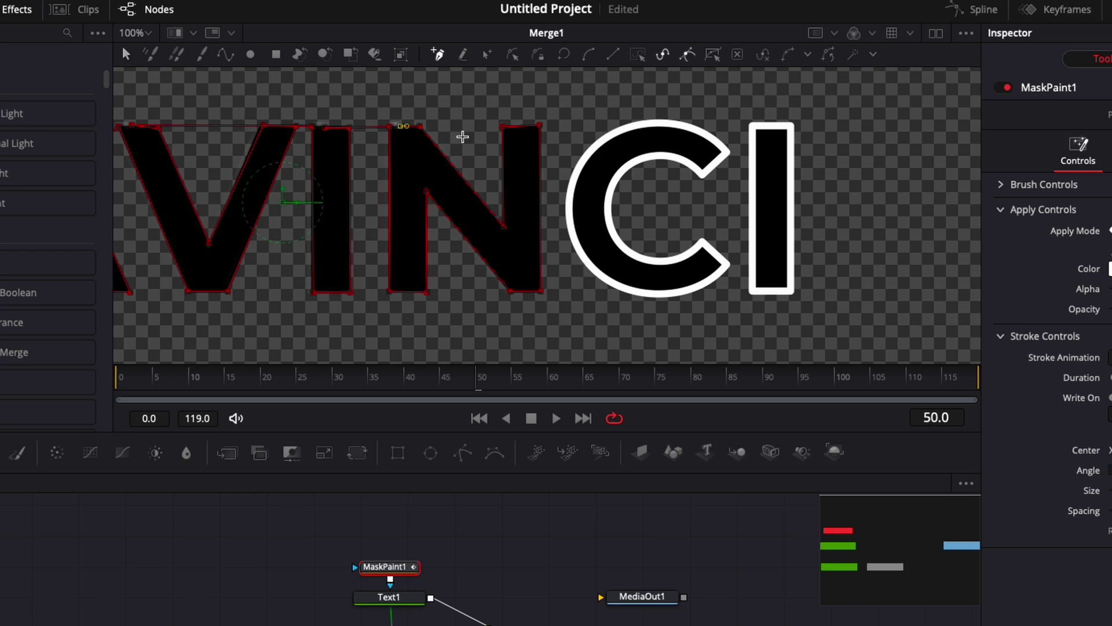
{"action": "left_click", "coordinate": [532, 102]}
{"action": "left_click", "coordinate": [597, 91]}
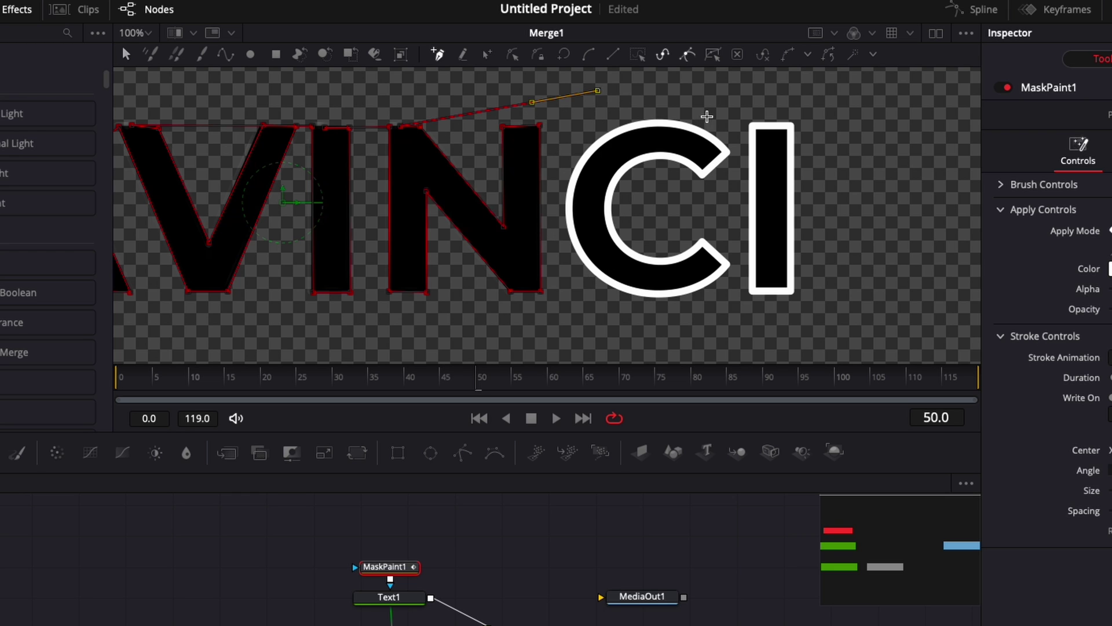
{"action": "left_click", "coordinate": [721, 119]}
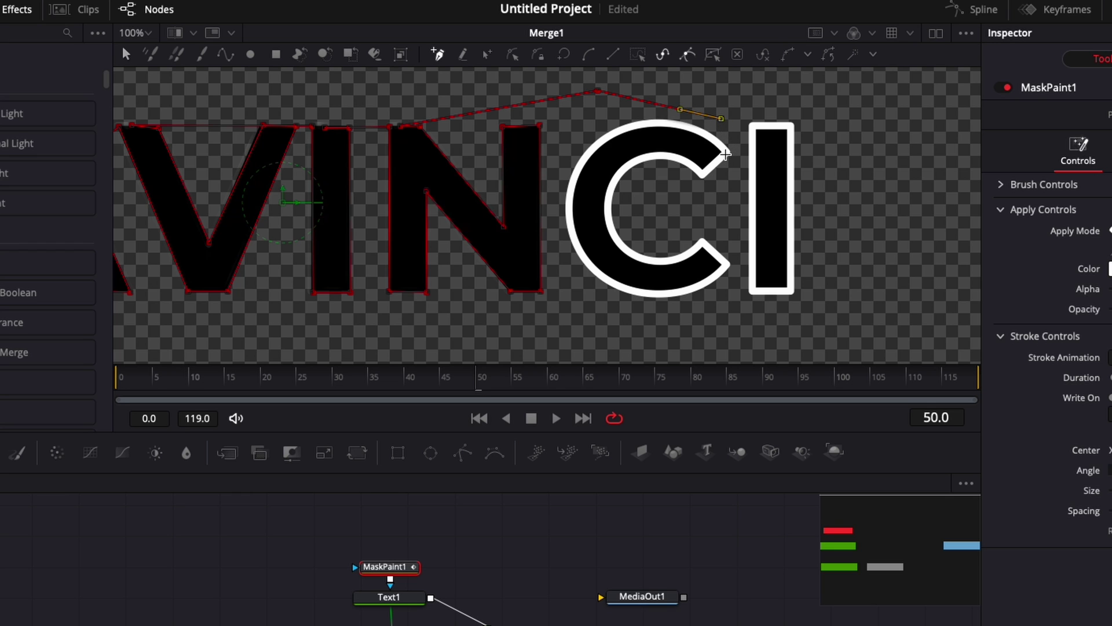
Trace mask points around the C's outline
{"action": "left_click", "coordinate": [723, 152]}
{"action": "left_click", "coordinate": [671, 125]}
{"action": "left_click", "coordinate": [572, 193]}
{"action": "left_click", "coordinate": [614, 285]}
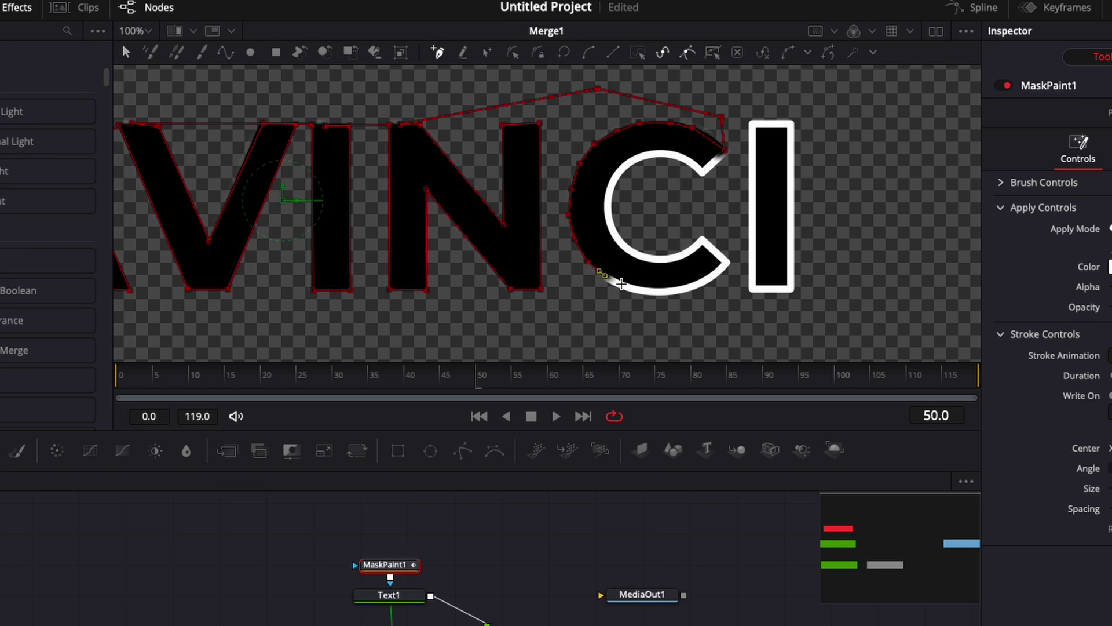
{"action": "left_click", "coordinate": [724, 265]}
{"action": "left_click", "coordinate": [702, 242]}
{"action": "left_click", "coordinate": [610, 193]}
{"action": "left_click", "coordinate": [670, 158]}
Close the C and trace the final I with the stroke
{"action": "left_click", "coordinate": [702, 171]}
{"action": "left_click", "coordinate": [753, 124]}
{"action": "left_click", "coordinate": [753, 290]}
{"action": "left_click", "coordinate": [791, 289]}
{"action": "left_click", "coordinate": [791, 124]}
{"action": "left_click", "coordinate": [767, 124]}
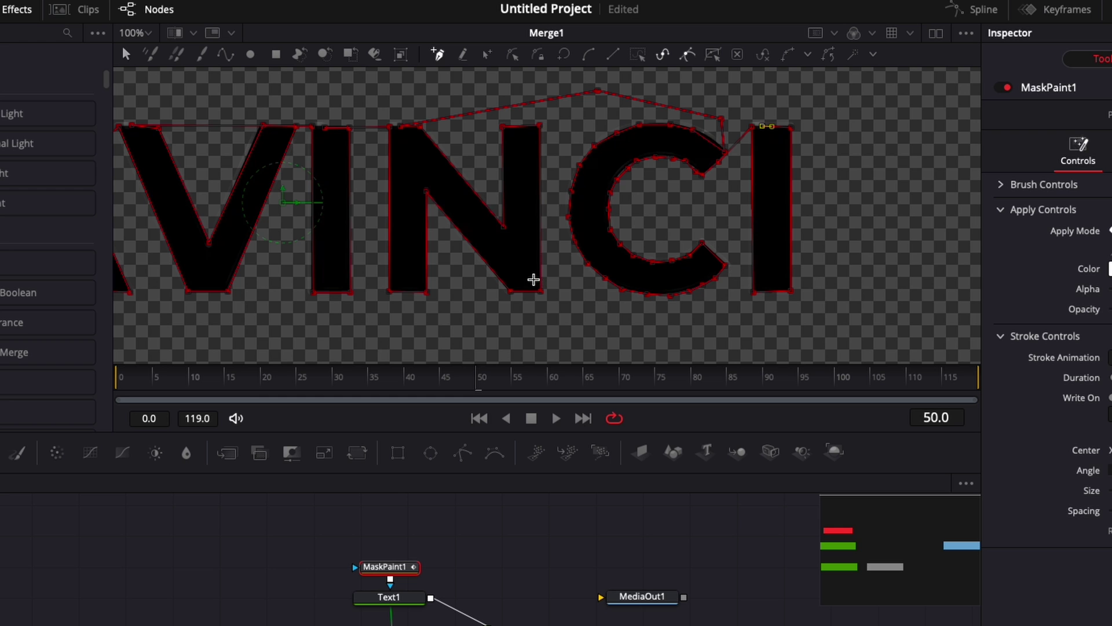
{"action": "scroll", "coordinate": [533, 280], "scroll_direction": "left", "scroll_amount": 5}
{"action": "scroll", "coordinate": [533, 279], "scroll_direction": "left", "scroll_amount": 12}
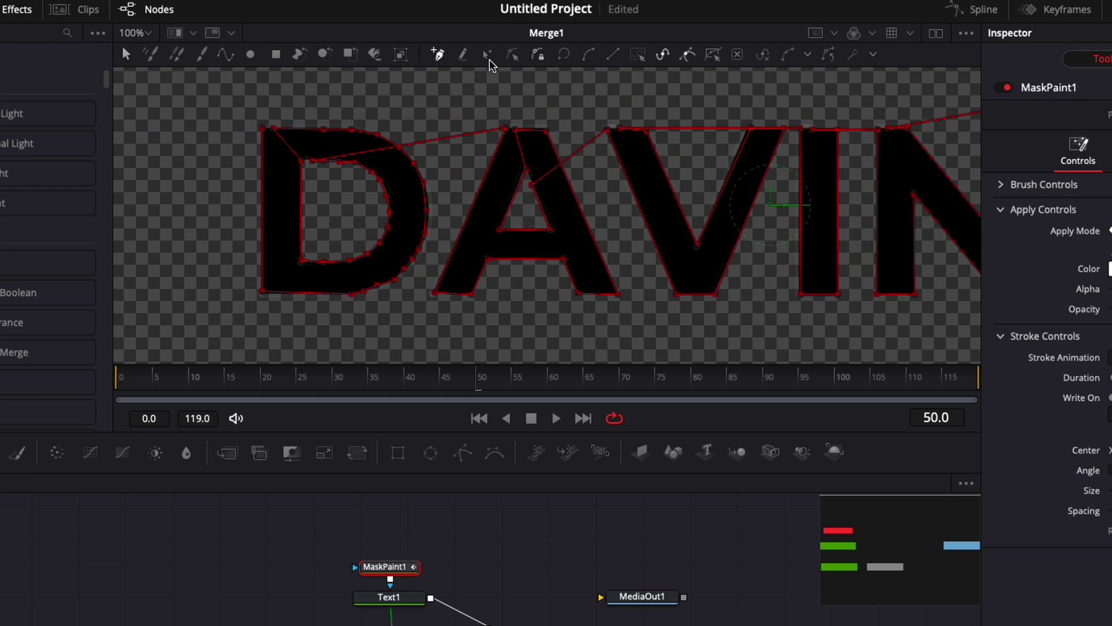
{"action": "scroll", "coordinate": [692, 256], "scroll_direction": "right", "scroll_amount": 10}
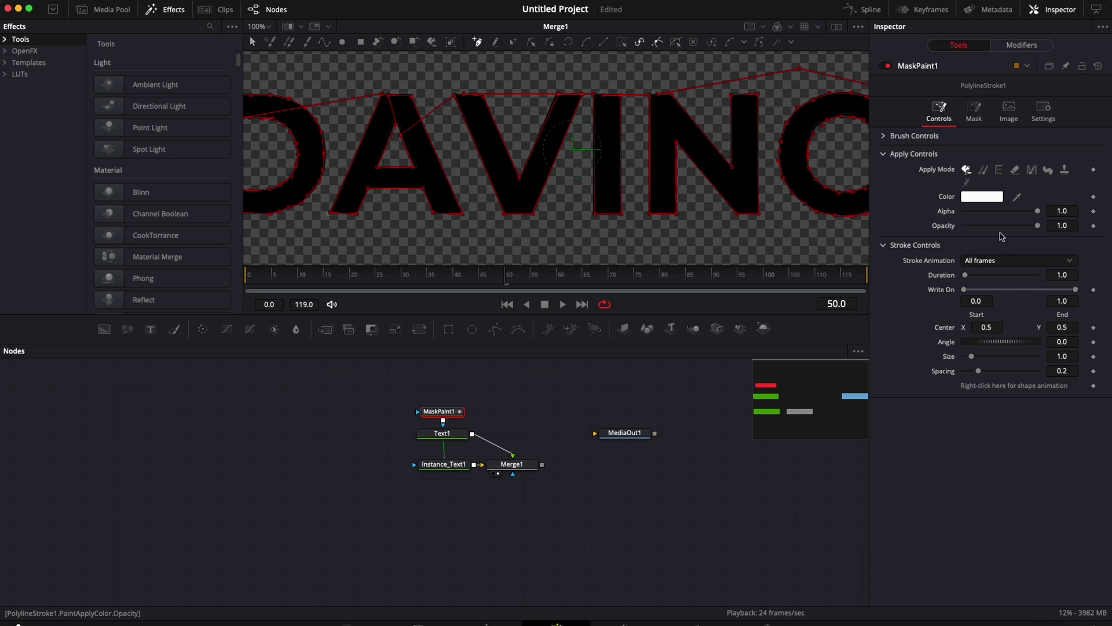
{"action": "mouse_move", "coordinate": [1076, 289]}
{"action": "left_mouse_down"}
{"action": "mouse_move", "coordinate": [973, 293]}
{"action": "mouse_move", "coordinate": [1077, 292]}
{"action": "left_mouse_up"}
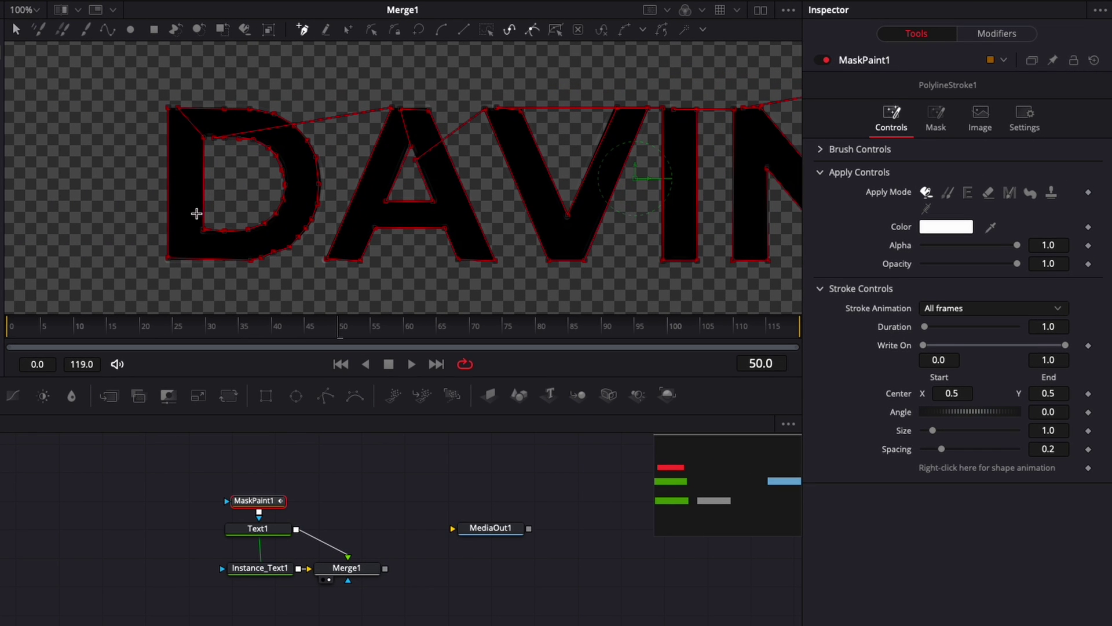
{"action": "scroll", "coordinate": [427, 199], "scroll_direction": "right", "scroll_amount": 5}
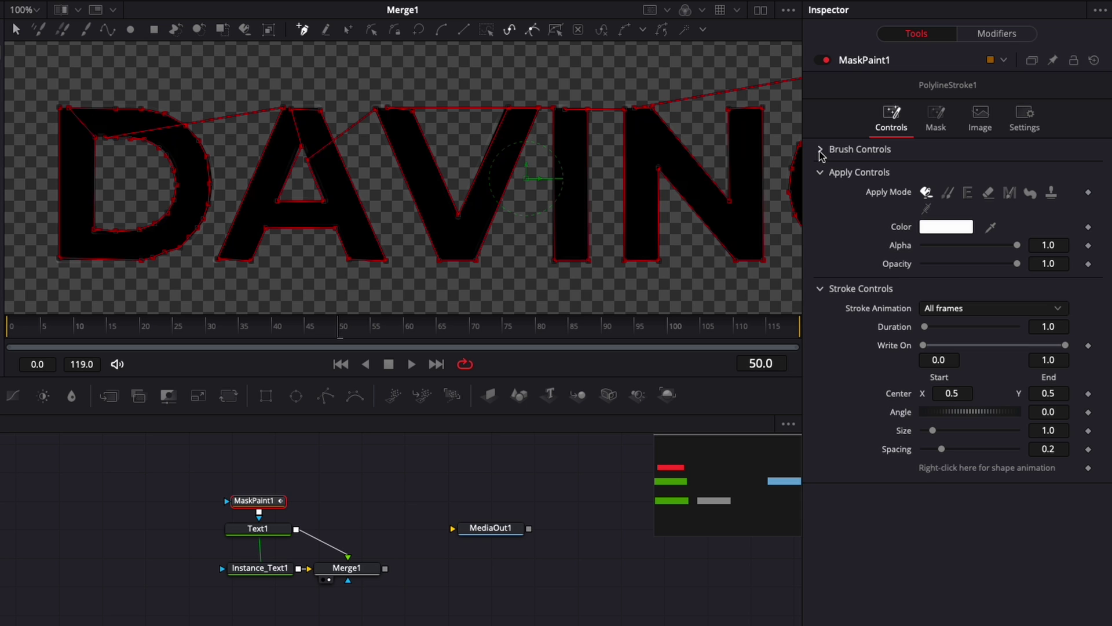
Switch MaskPaint1 to a Circular brush and set its size to 0.0126
{"action": "left_click", "coordinate": [821, 151]}
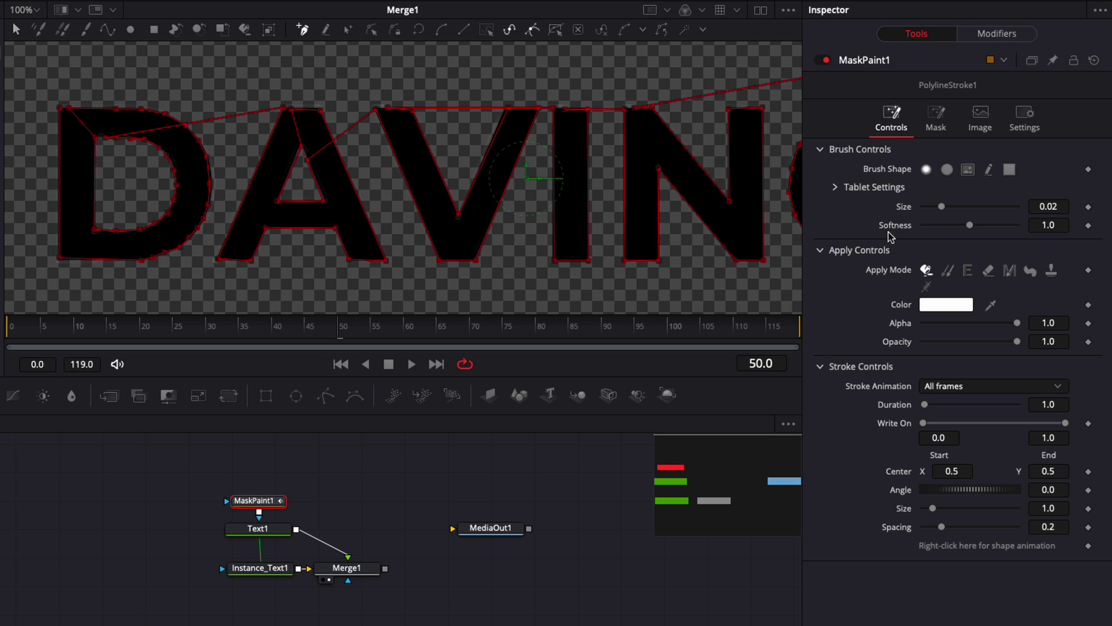
{"action": "left_click", "coordinate": [948, 170]}
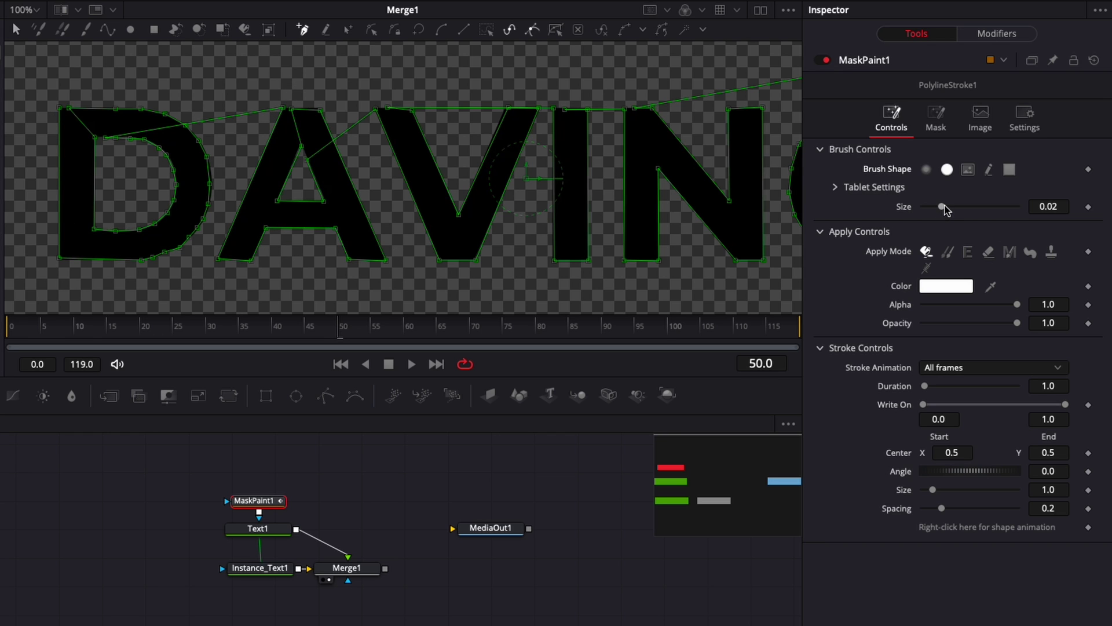
{"action": "left_click_drag", "start_coordinate": [942, 210], "coordinate": [923, 210]}
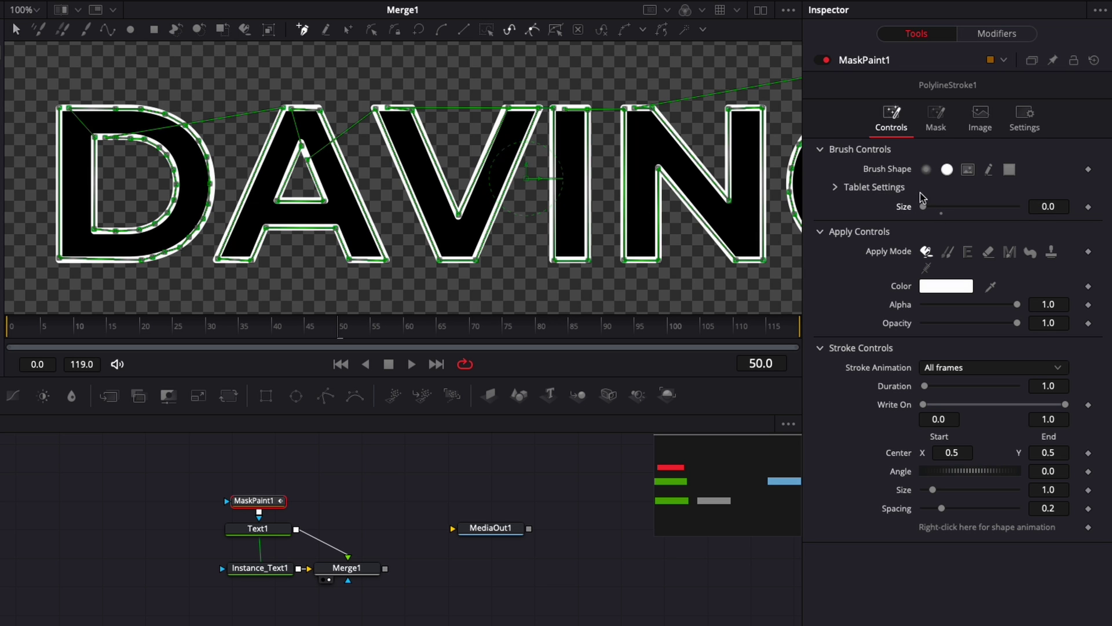
{"action": "left_click_drag", "start_coordinate": [924, 209], "coordinate": [929, 211]}
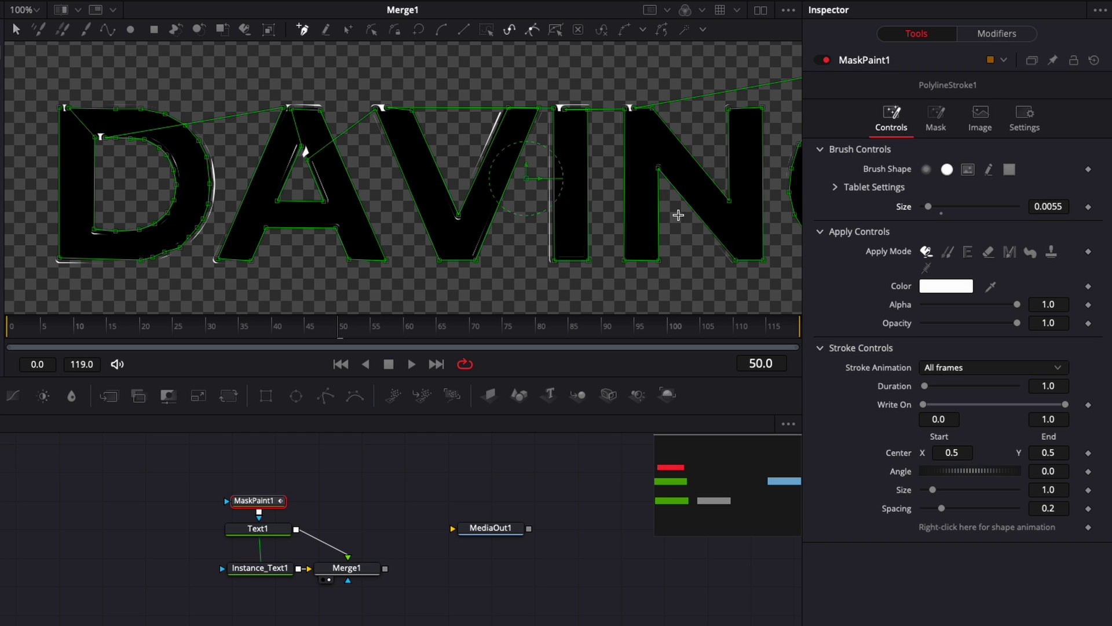
{"action": "left_click_drag", "start_coordinate": [931, 208], "coordinate": [950, 209]}
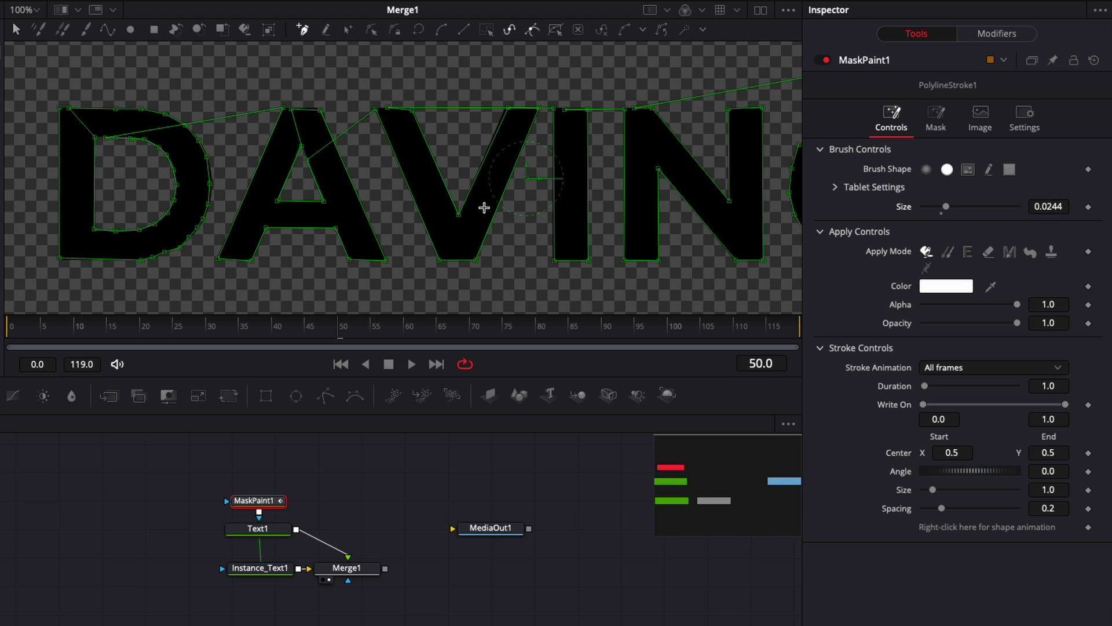
{"action": "scroll", "coordinate": [484, 206], "scroll_direction": "right", "scroll_amount": 10}
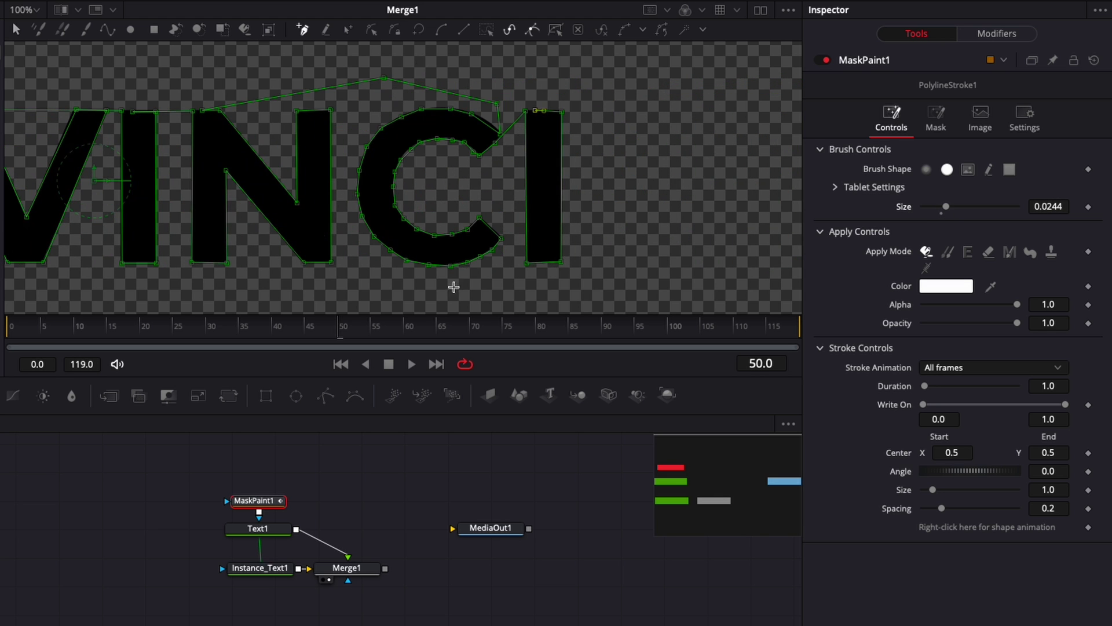
{"action": "mouse_move", "coordinate": [948, 209]}
{"action": "left_mouse_down"}
{"action": "mouse_move", "coordinate": [1043, 209]}
{"action": "mouse_move", "coordinate": [934, 214]}
{"action": "left_mouse_up"}
{"action": "scroll", "coordinate": [247, 225], "scroll_direction": "left", "scroll_amount": 10}
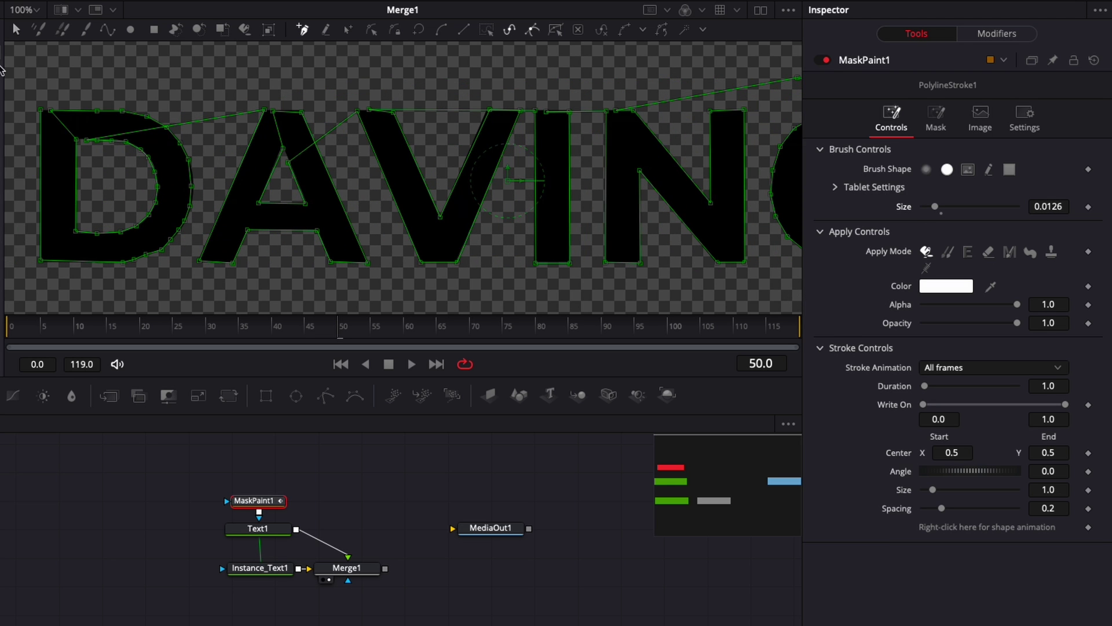
Fit the whole frame in the viewer and move the playhead to frame 0
{"action": "left_click", "coordinate": [35, 10]}
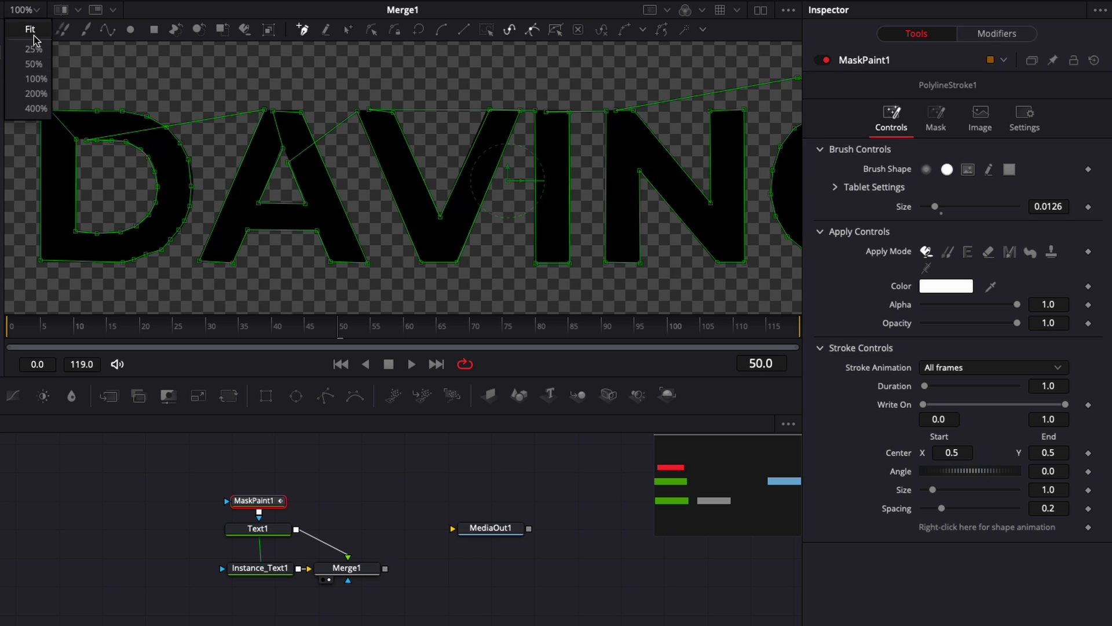
{"action": "left_click", "coordinate": [30, 29]}
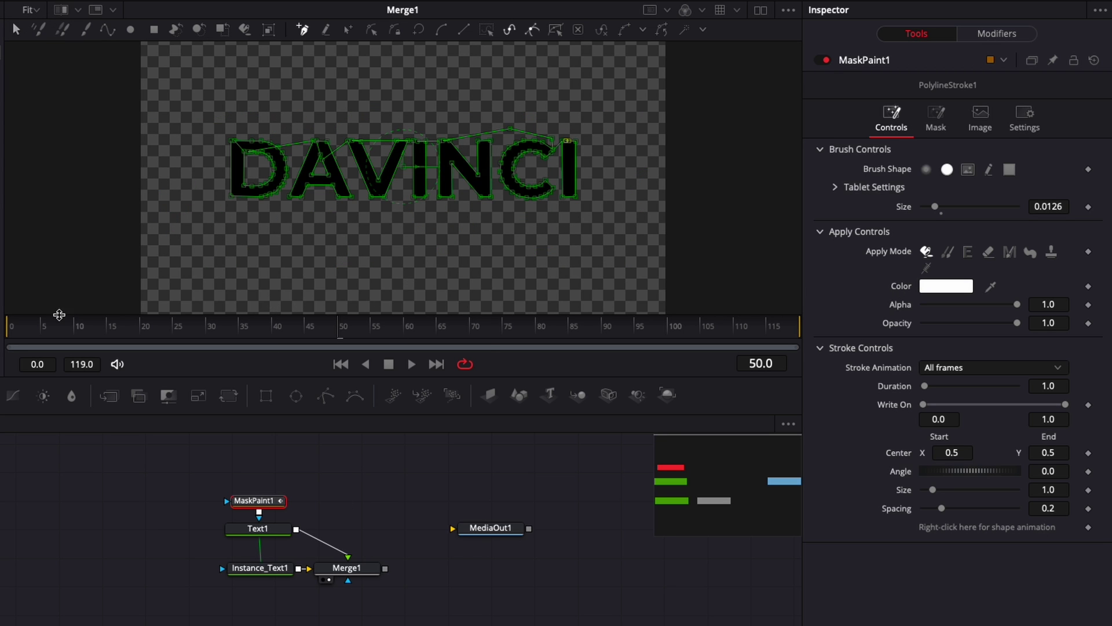
{"action": "left_click_drag", "start_coordinate": [43, 327], "coordinate": [6, 334]}
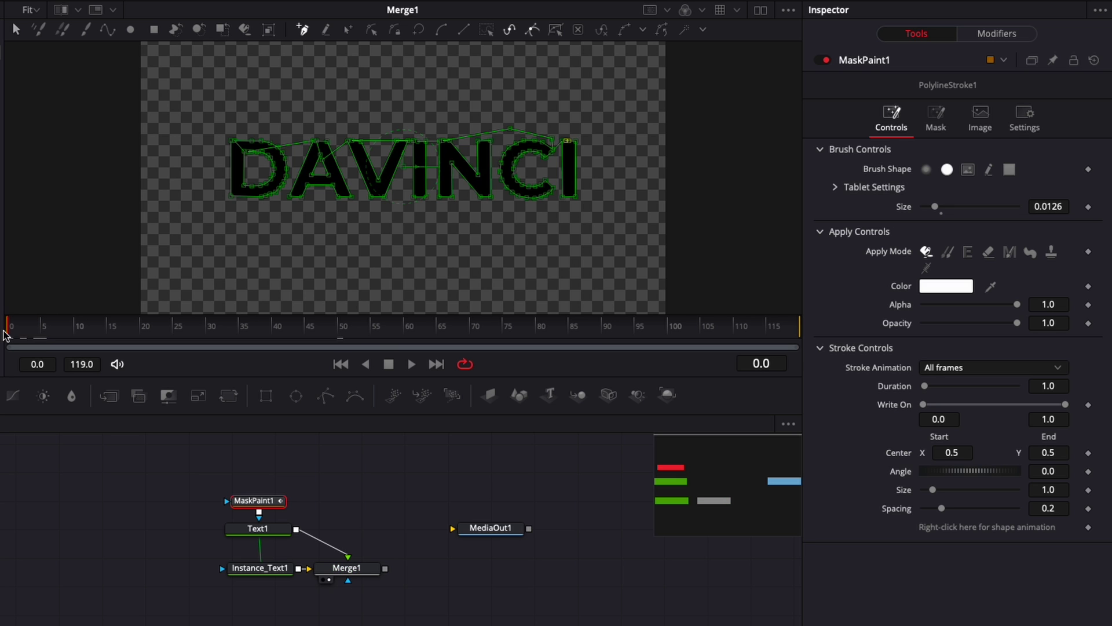
Reselect MaskPaint1 and drag the stroke's Write On End to 0 in Controls
{"action": "left_click", "coordinate": [255, 567]}
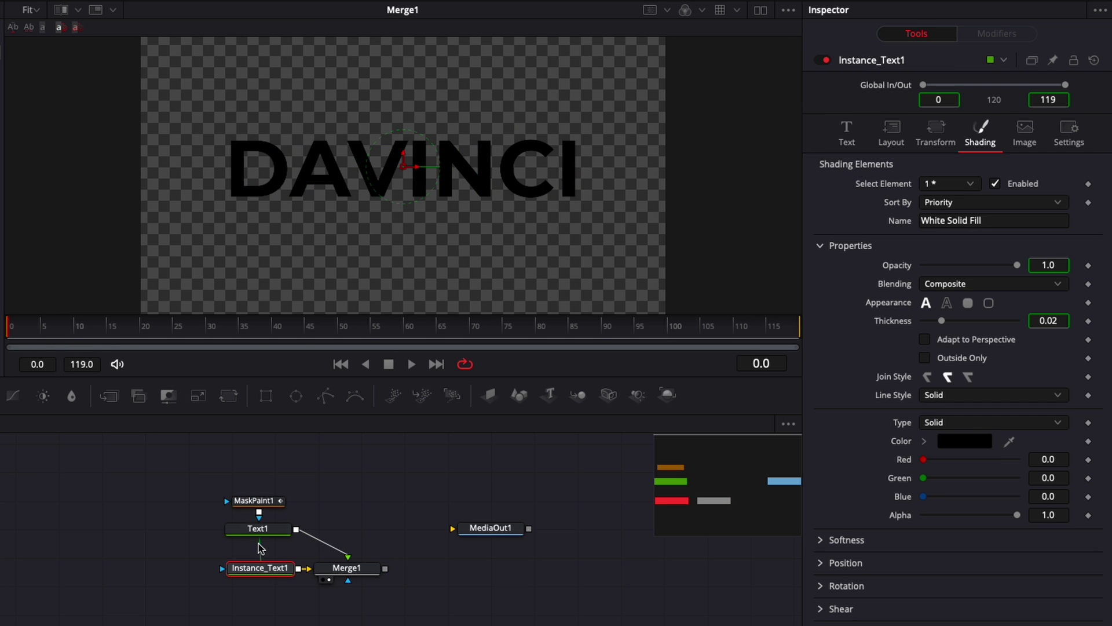
{"action": "left_click", "coordinate": [255, 501]}
{"action": "left_click", "coordinate": [891, 116]}
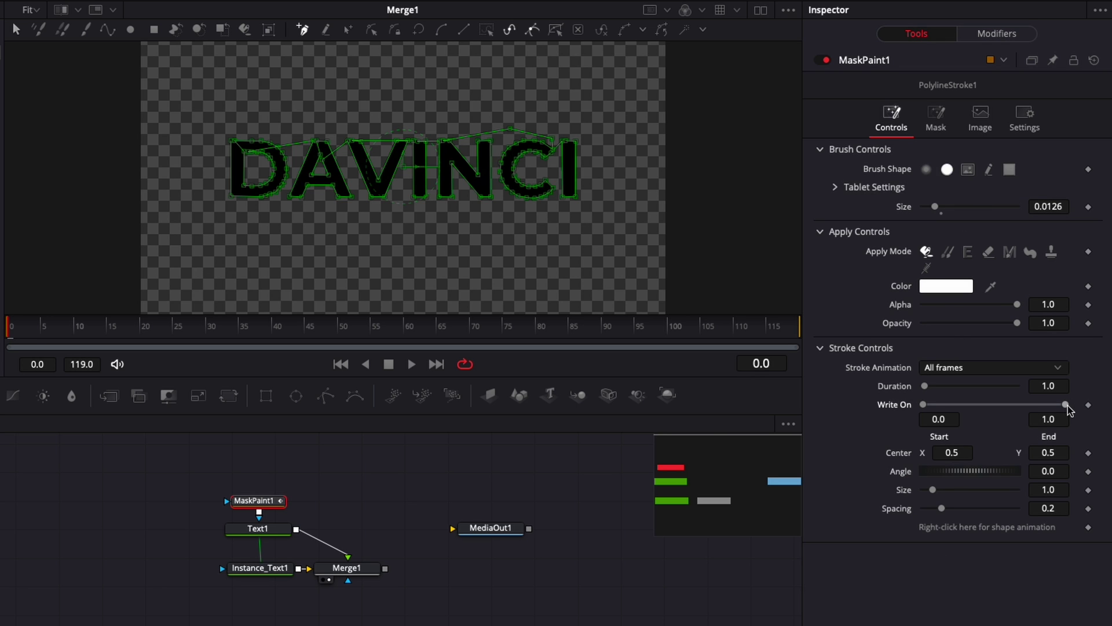
{"action": "left_click_drag", "start_coordinate": [1065, 405], "coordinate": [925, 405]}
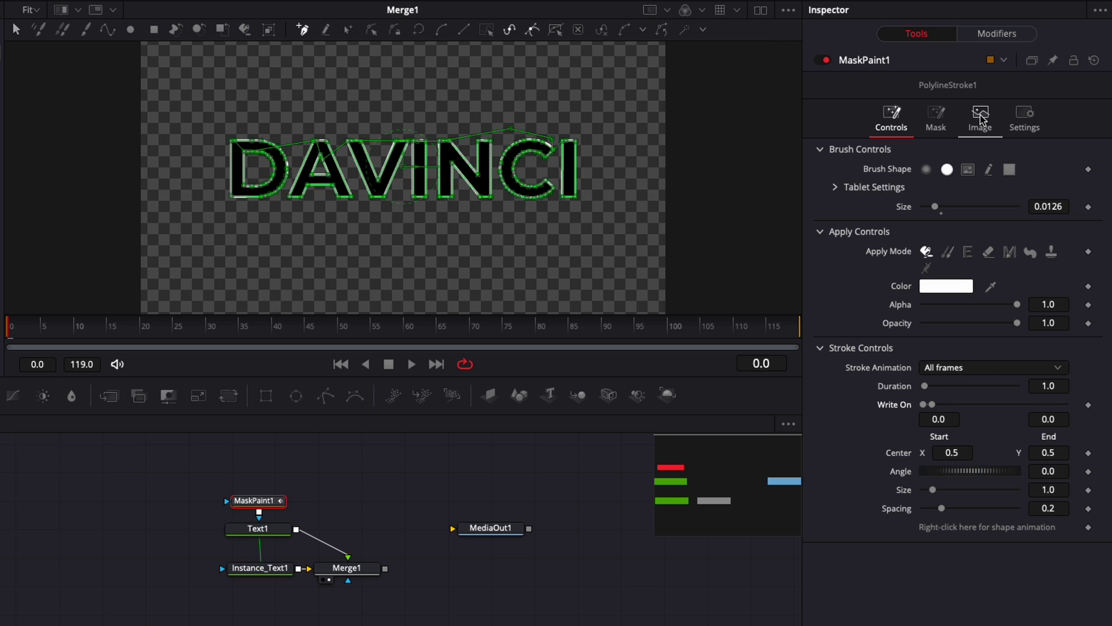
Uncheck Invert on MaskPaint1's mask and bring Write On End back to 1.0
{"action": "left_click", "coordinate": [935, 119]}
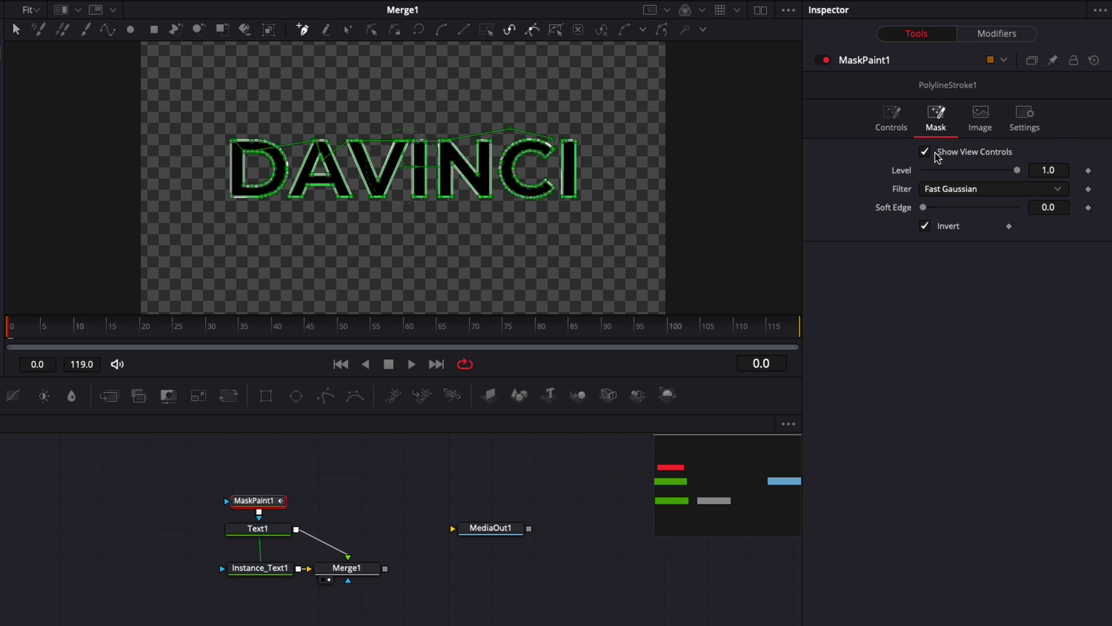
{"action": "left_click", "coordinate": [925, 227]}
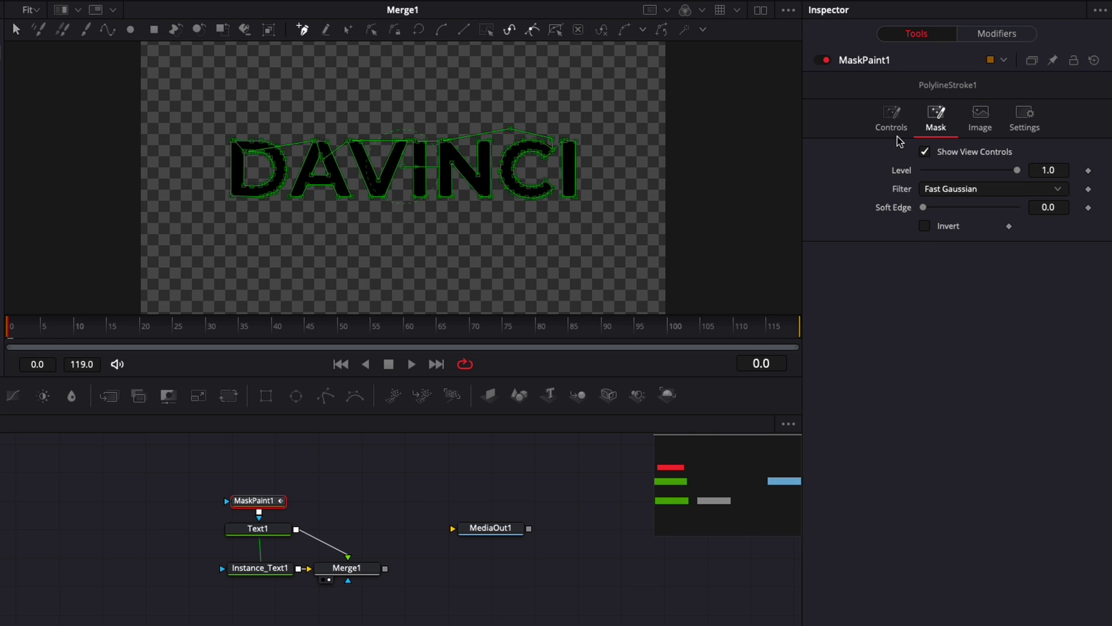
{"action": "left_click", "coordinate": [890, 117]}
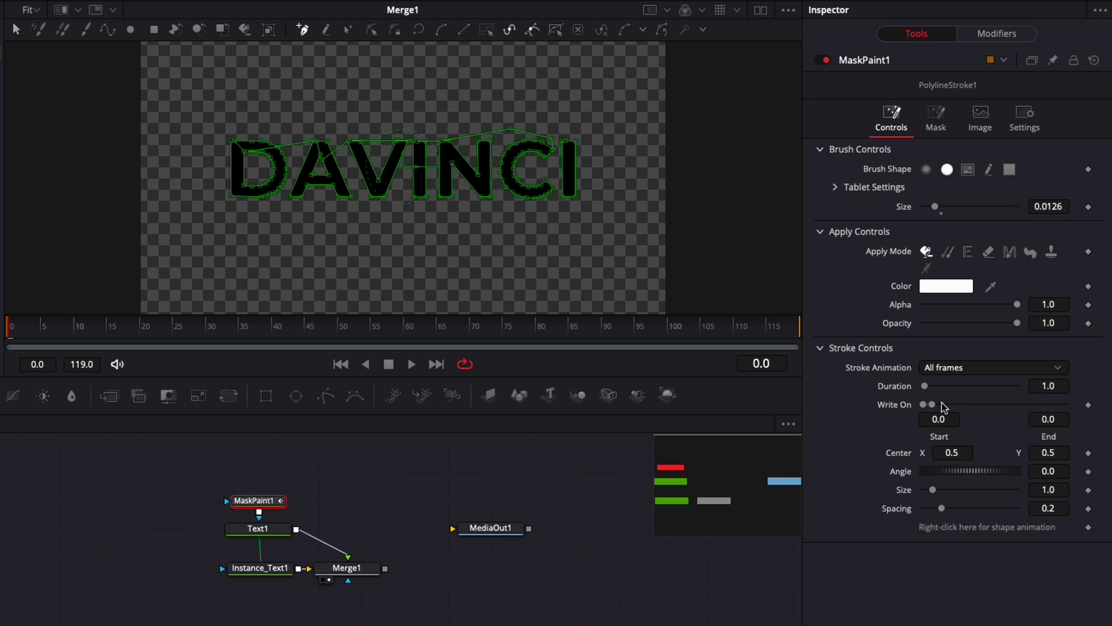
{"action": "left_click_drag", "start_coordinate": [931, 404], "coordinate": [1079, 417]}
{"action": "scroll", "coordinate": [431, 625], "scroll_direction": "right", "scroll_amount": 2}
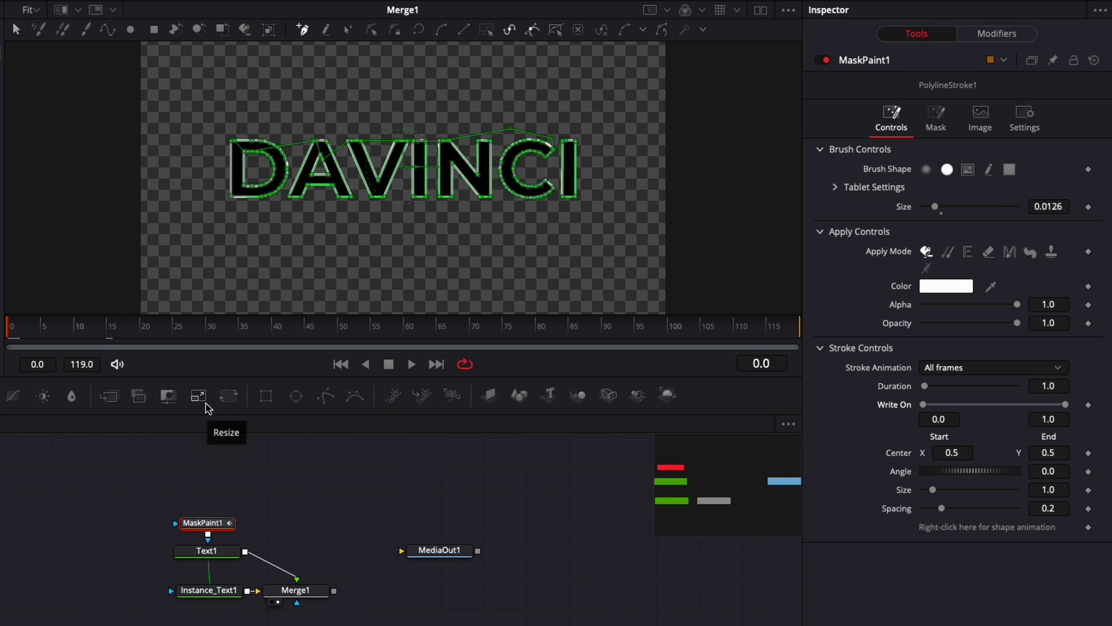
Keyframe Write On End at 0.0 on frame 15 and 1.0 on frame 35, then play back
{"action": "left_click", "coordinate": [110, 335]}
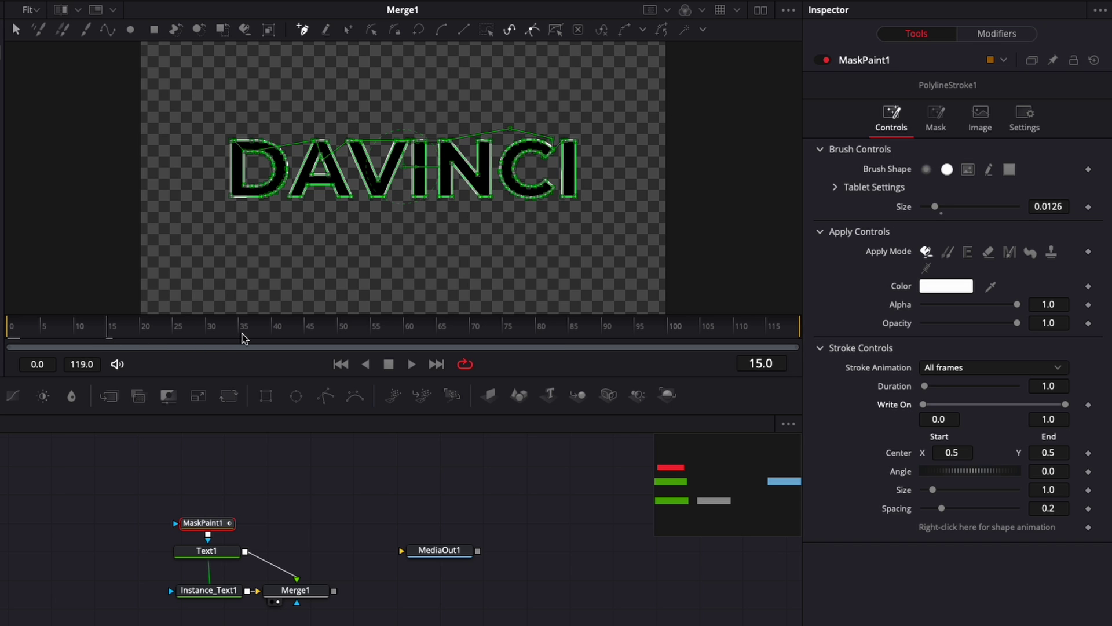
{"action": "left_click", "coordinate": [11, 334]}
{"action": "left_click", "coordinate": [110, 333]}
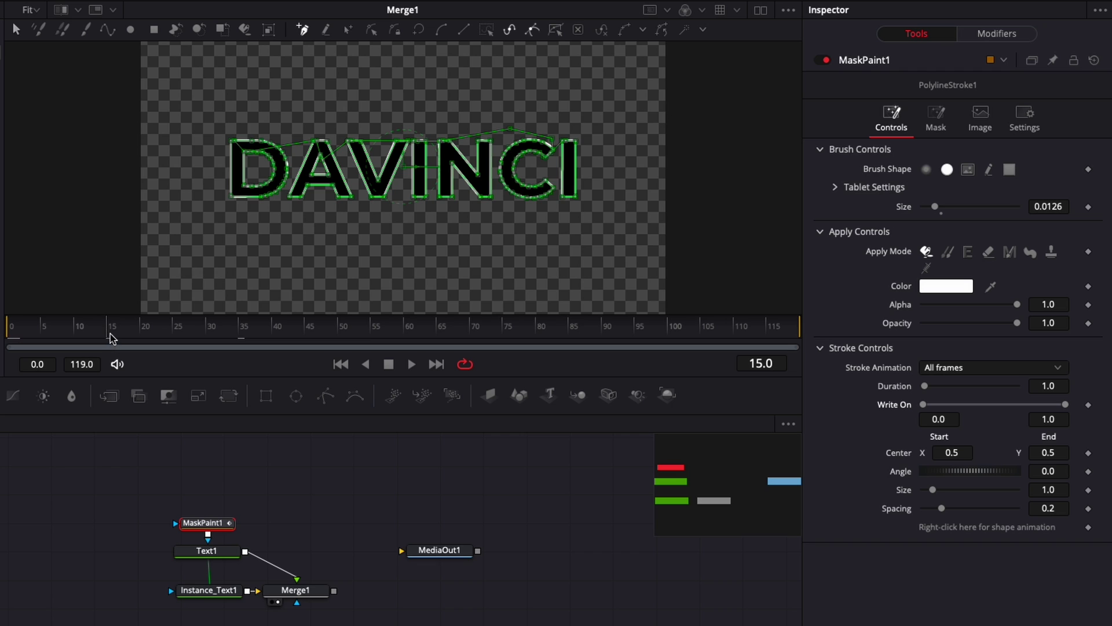
{"action": "left_click", "coordinate": [241, 332]}
{"action": "mouse_move", "coordinate": [1065, 405]}
{"action": "left_mouse_down"}
{"action": "mouse_move", "coordinate": [1001, 406]}
{"action": "mouse_move", "coordinate": [1104, 414]}
{"action": "left_mouse_up"}
{"action": "left_click_drag", "start_coordinate": [1065, 406], "coordinate": [923, 409]}
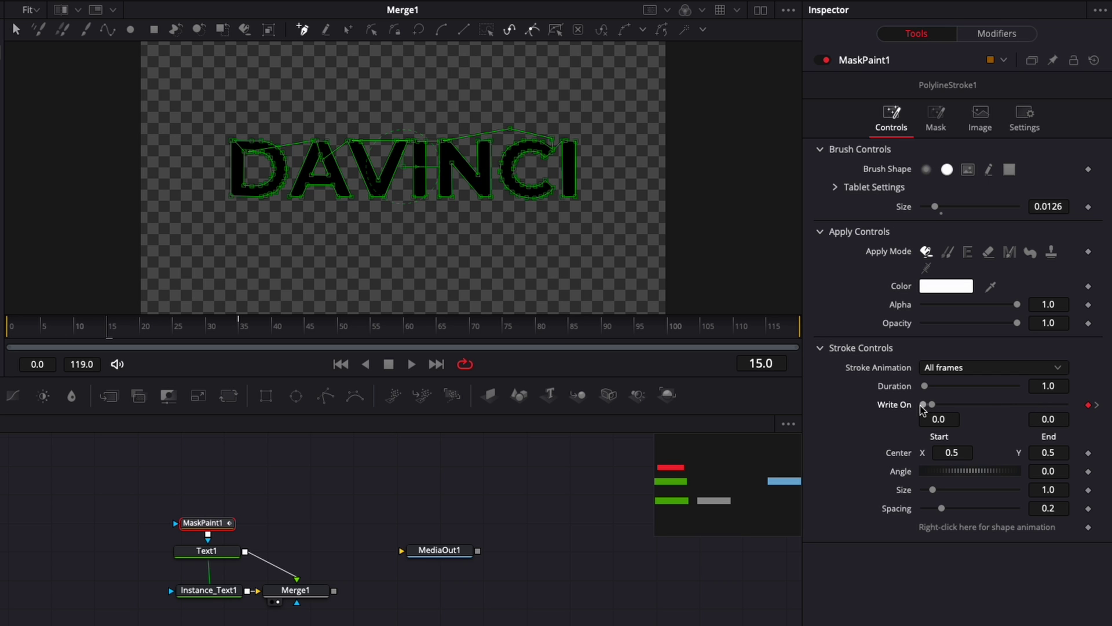
{"action": "left_click", "coordinate": [65, 333]}
{"action": "key", "text": "space"}
{"action": "key", "text": "space"}
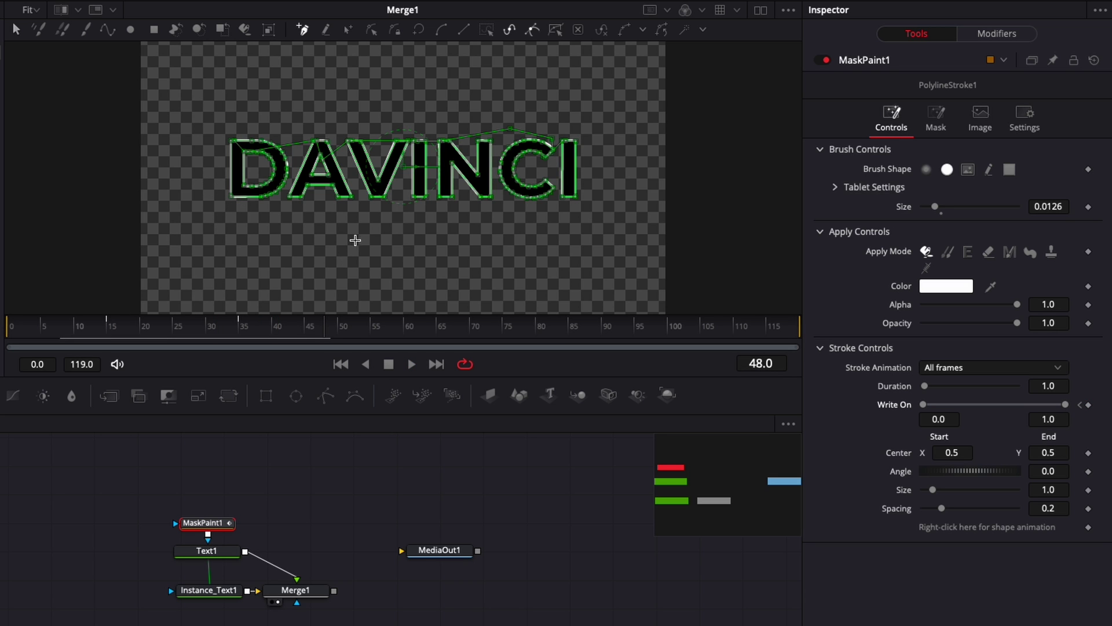
Deinstance Instance_Text1's Opacity from Text1 in the shading settings
{"action": "left_click", "coordinate": [200, 591]}
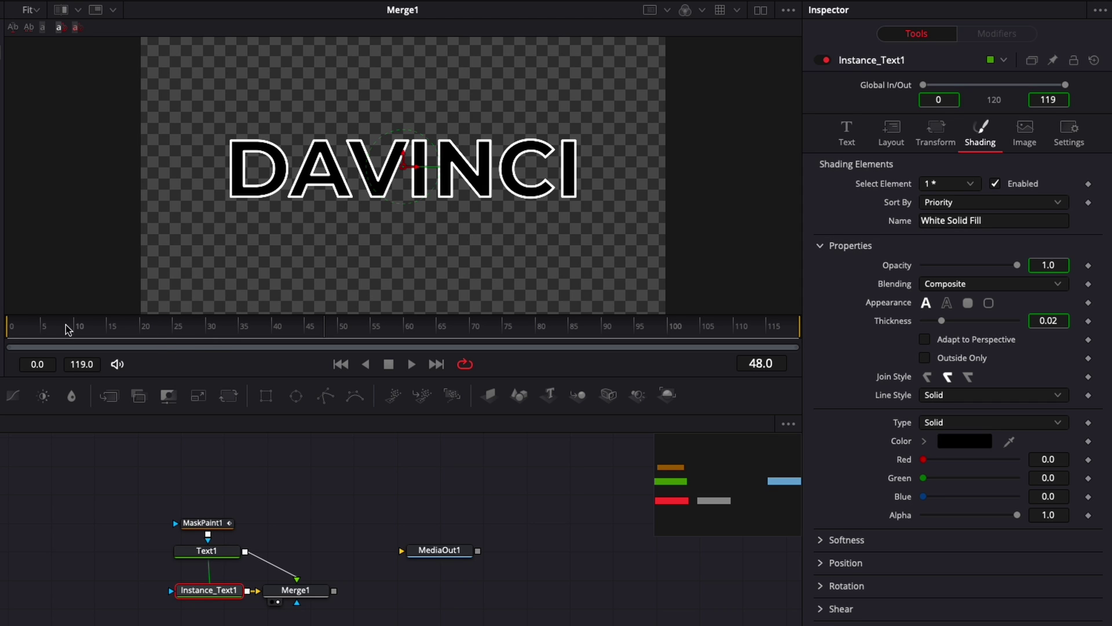
{"action": "left_click", "coordinate": [109, 328]}
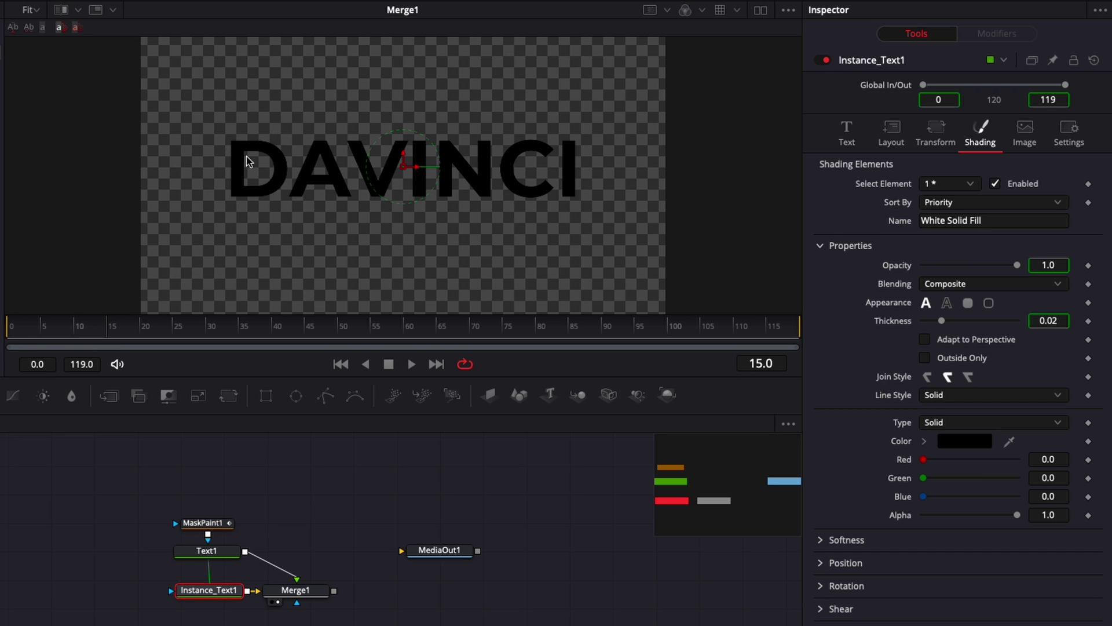
{"action": "right_click", "coordinate": [902, 266]}
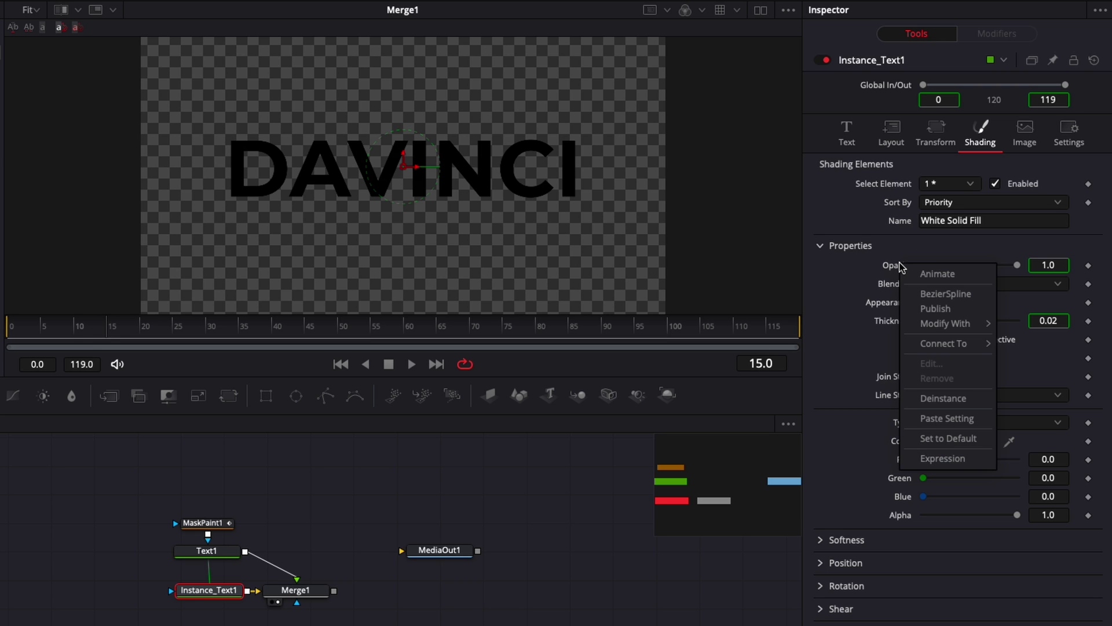
{"action": "left_click", "coordinate": [943, 398]}
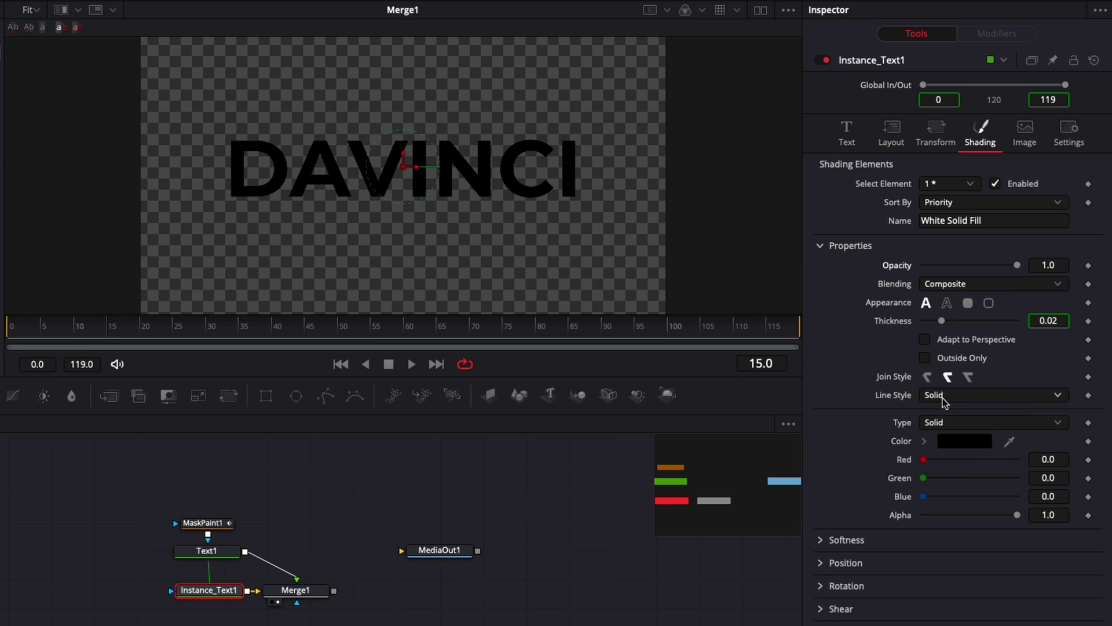
Deinstance Instance_Text1's Size from Text1 in the Layout settings
{"action": "left_click", "coordinate": [892, 130]}
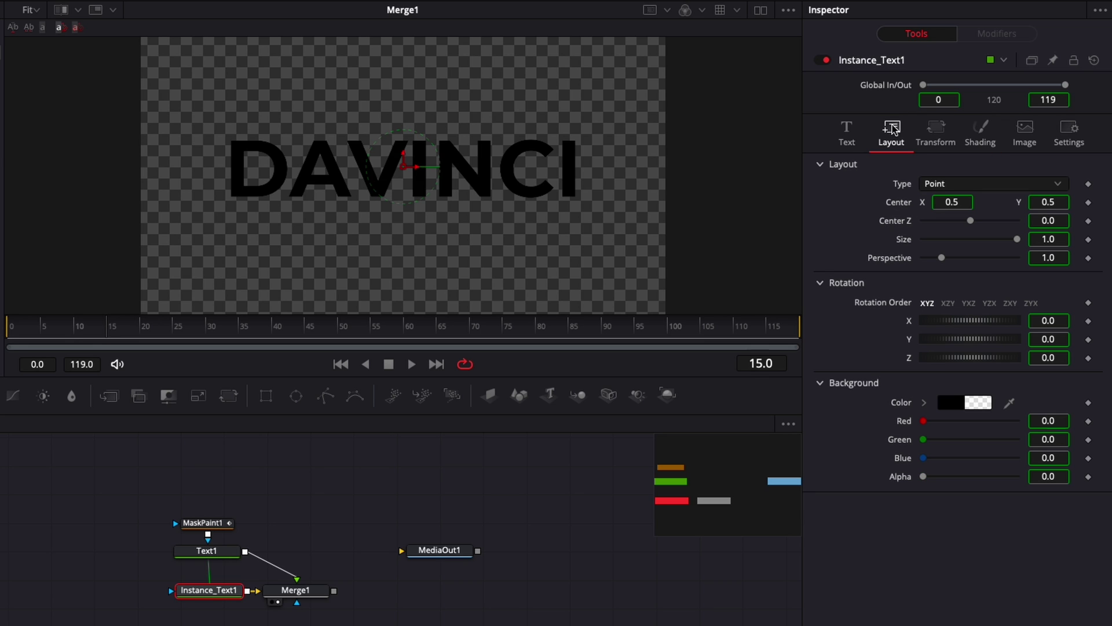
{"action": "right_click", "coordinate": [906, 245]}
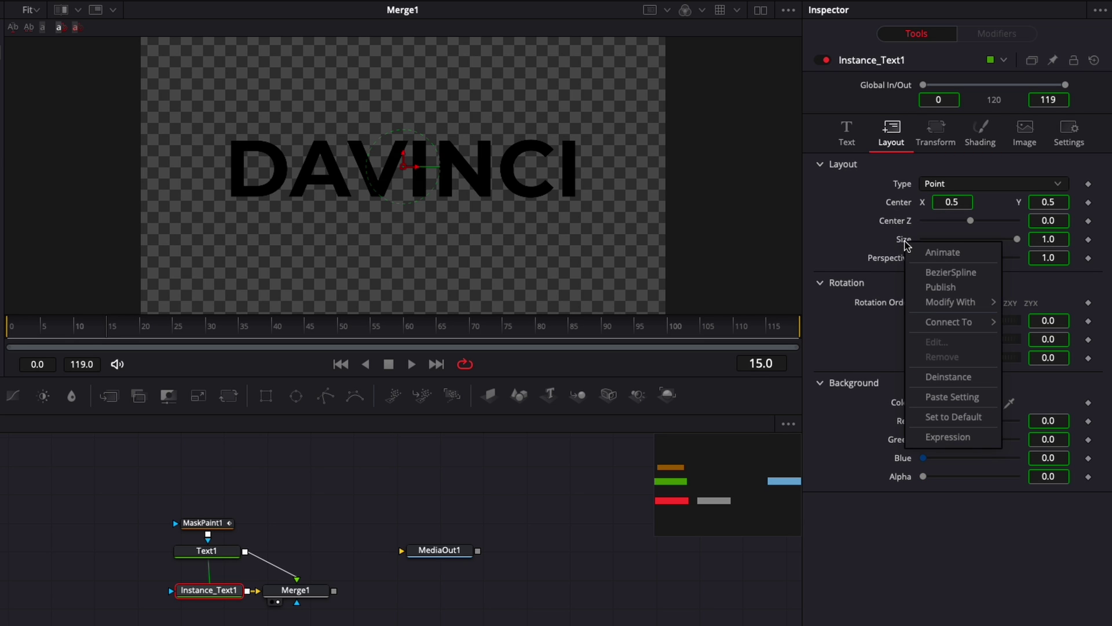
{"action": "left_click", "coordinate": [934, 378]}
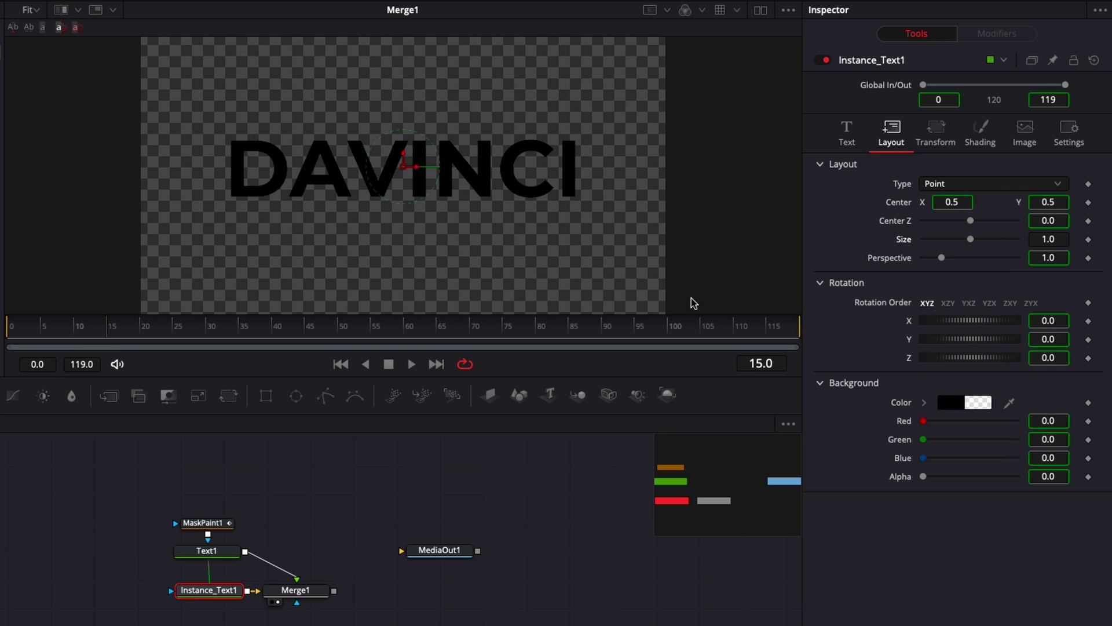
Keyframe Size at frame 15 and set it to 1.2 at frame 0
{"action": "left_click", "coordinate": [1089, 239]}
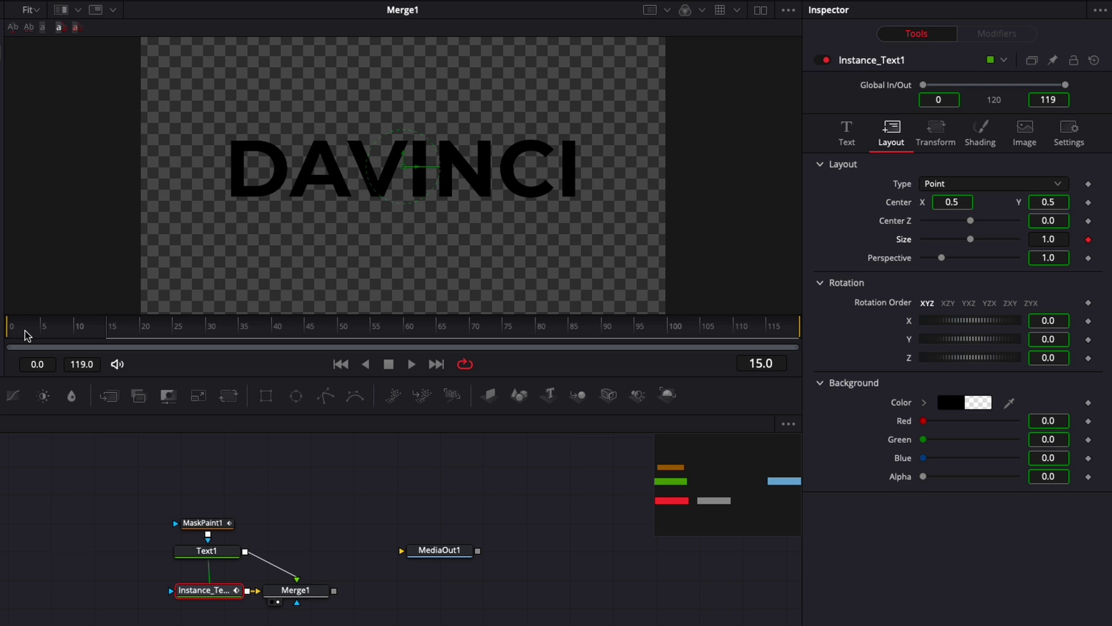
{"action": "left_click", "coordinate": [5, 335]}
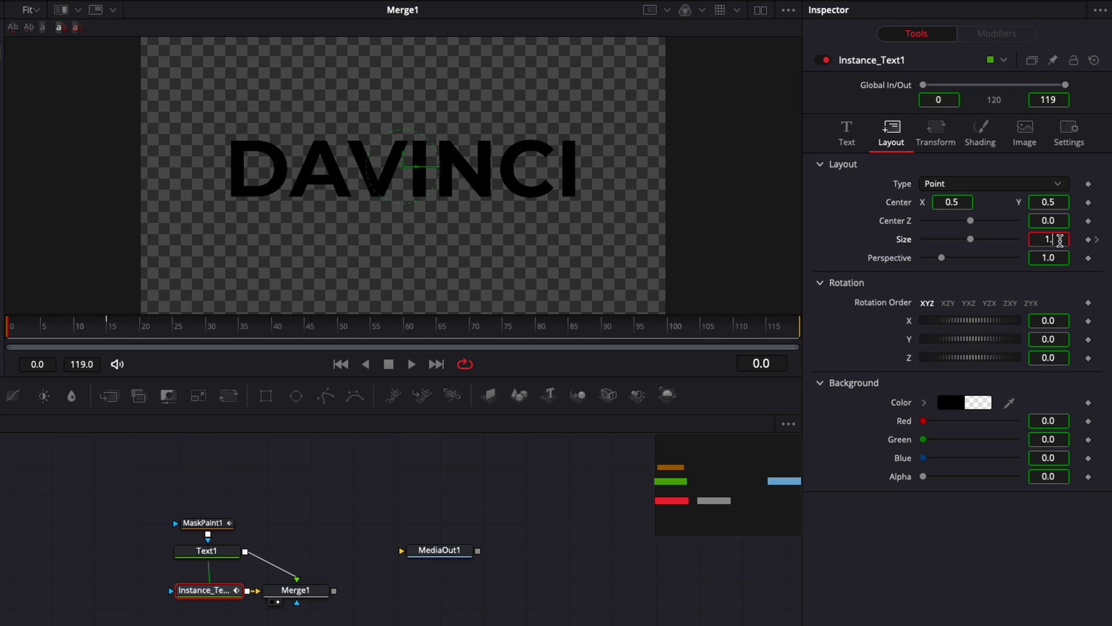
{"action": "left_click", "coordinate": [1059, 240]}
{"action": "type", "text": "1.2"}
{"action": "key", "text": "Tab"}
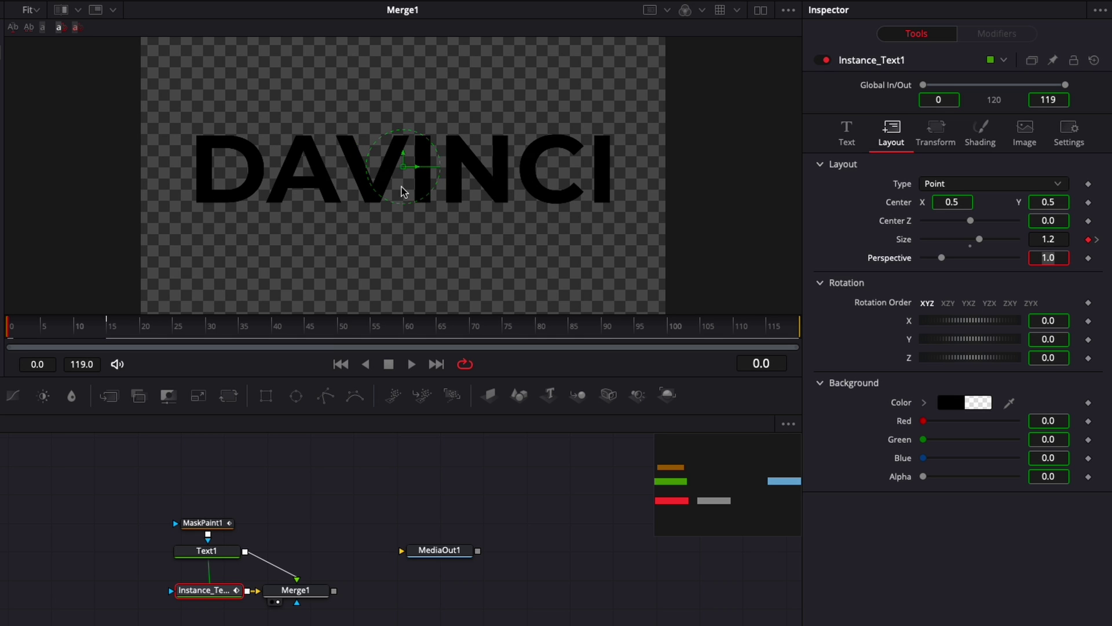
Keyframe Opacity at frame 15, drop it to 0 at frame 0, and preview the fade-in
{"action": "left_click", "coordinate": [983, 141]}
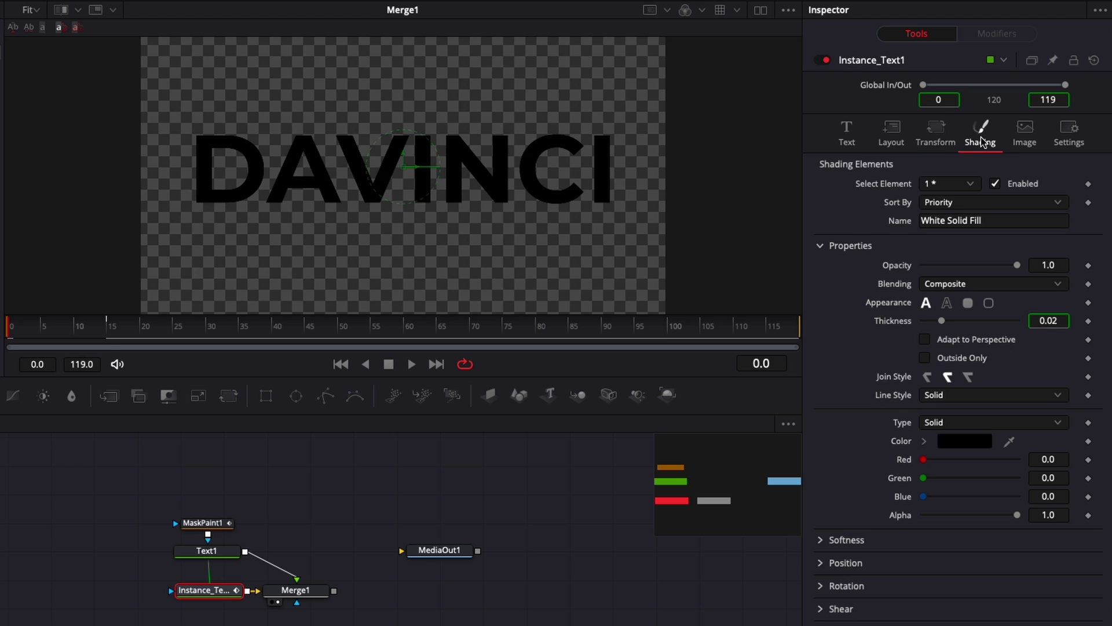
{"action": "left_click", "coordinate": [112, 334]}
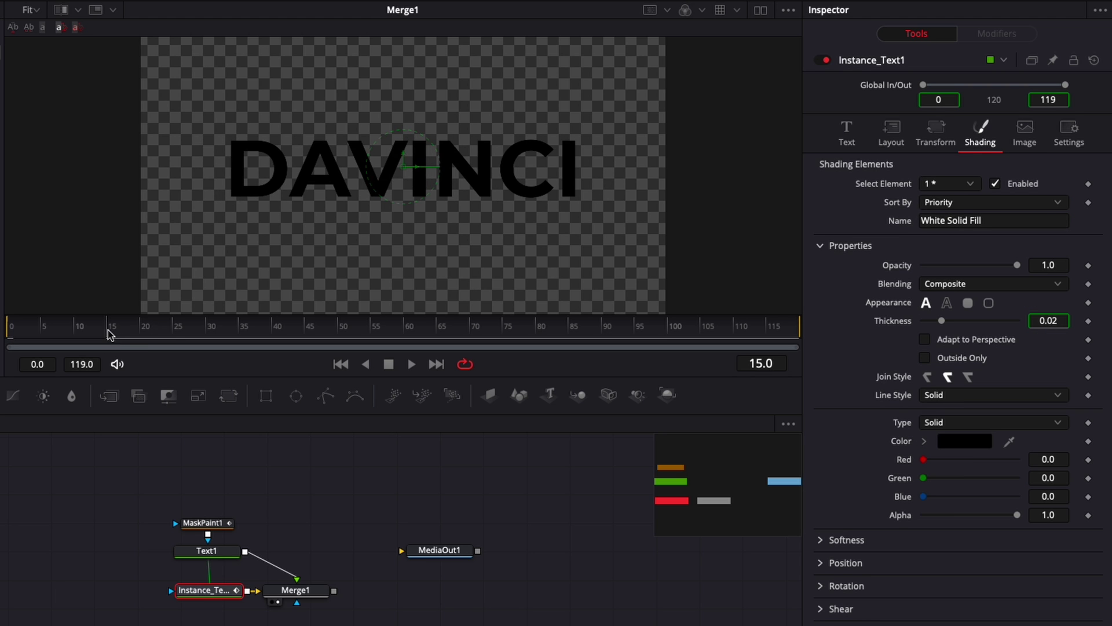
{"action": "left_click", "coordinate": [1089, 266]}
{"action": "left_click", "coordinate": [11, 330]}
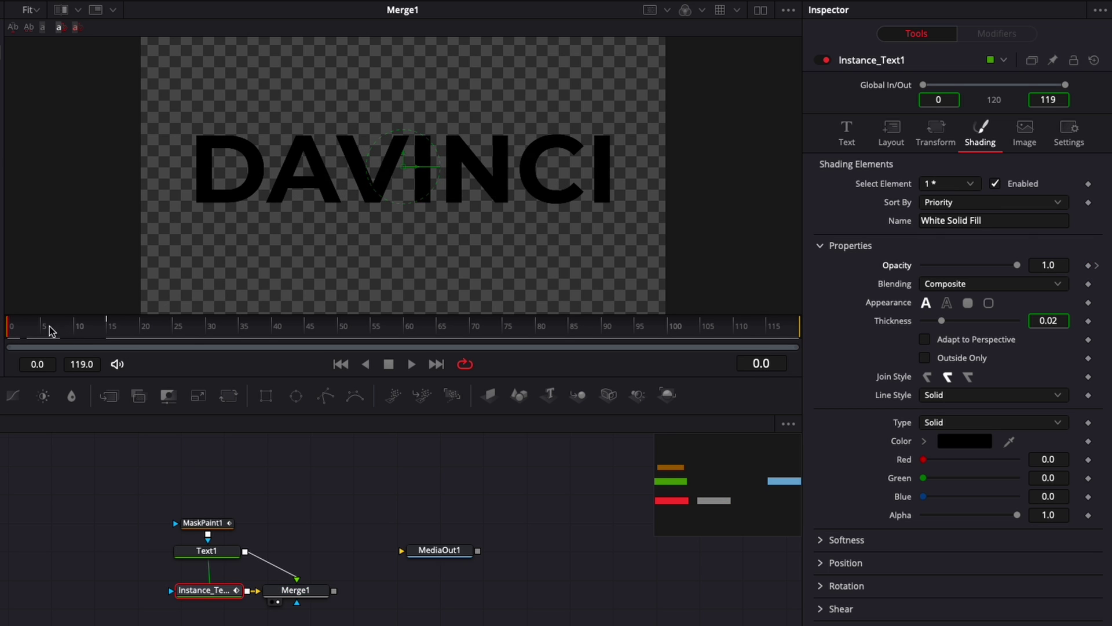
{"action": "left_click_drag", "start_coordinate": [1017, 265], "coordinate": [910, 276]}
{"action": "left_click_drag", "start_coordinate": [14, 335], "coordinate": [250, 335]}
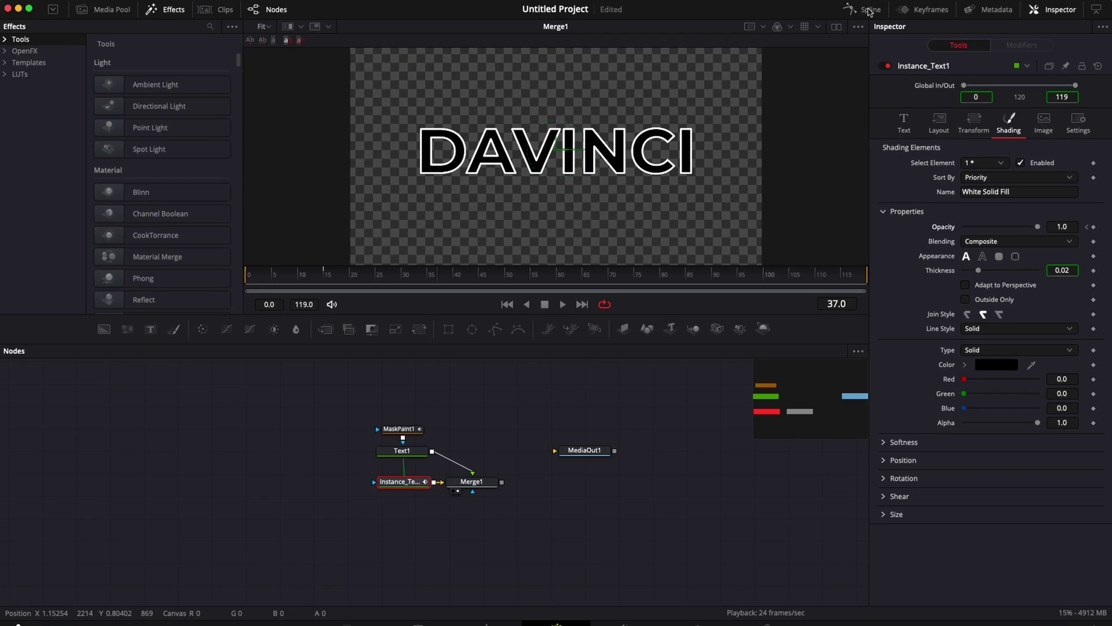
Show Instance_Text1 and MaskPaint1 curves in the Spline editor, fit them to view, and play
{"action": "left_click", "coordinate": [869, 10]}
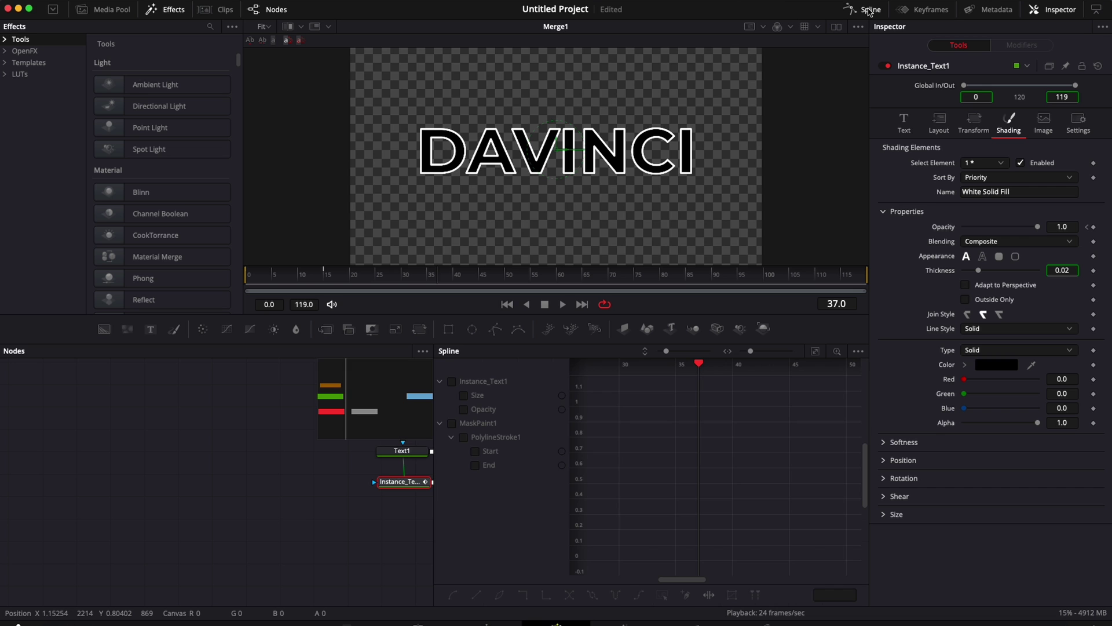
{"action": "left_click", "coordinate": [452, 382]}
{"action": "left_click", "coordinate": [452, 424]}
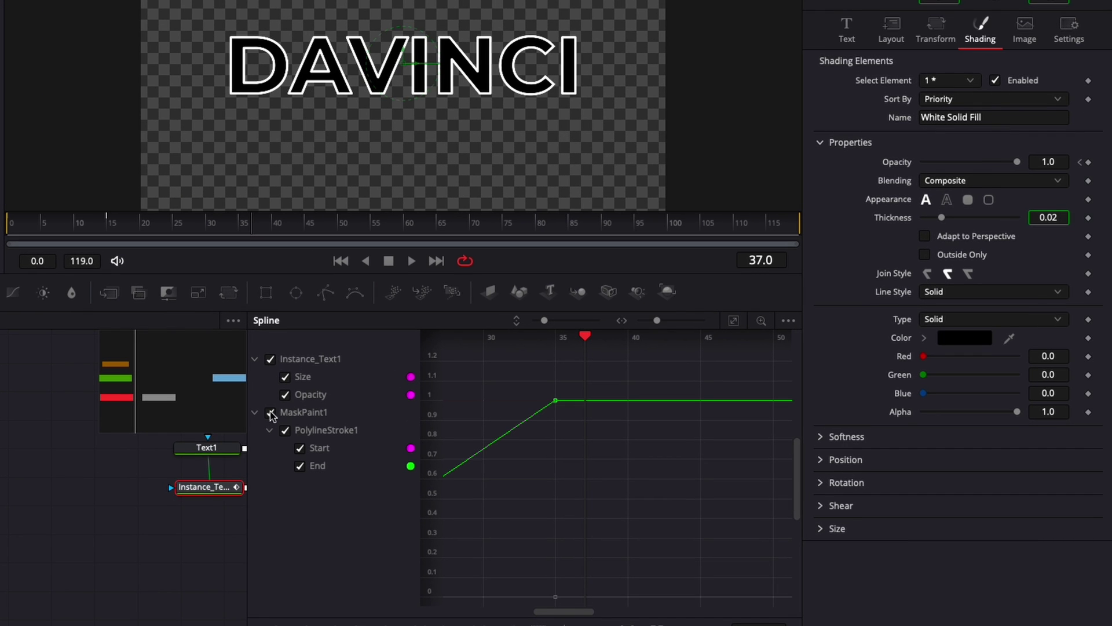
{"action": "left_click", "coordinate": [734, 322]}
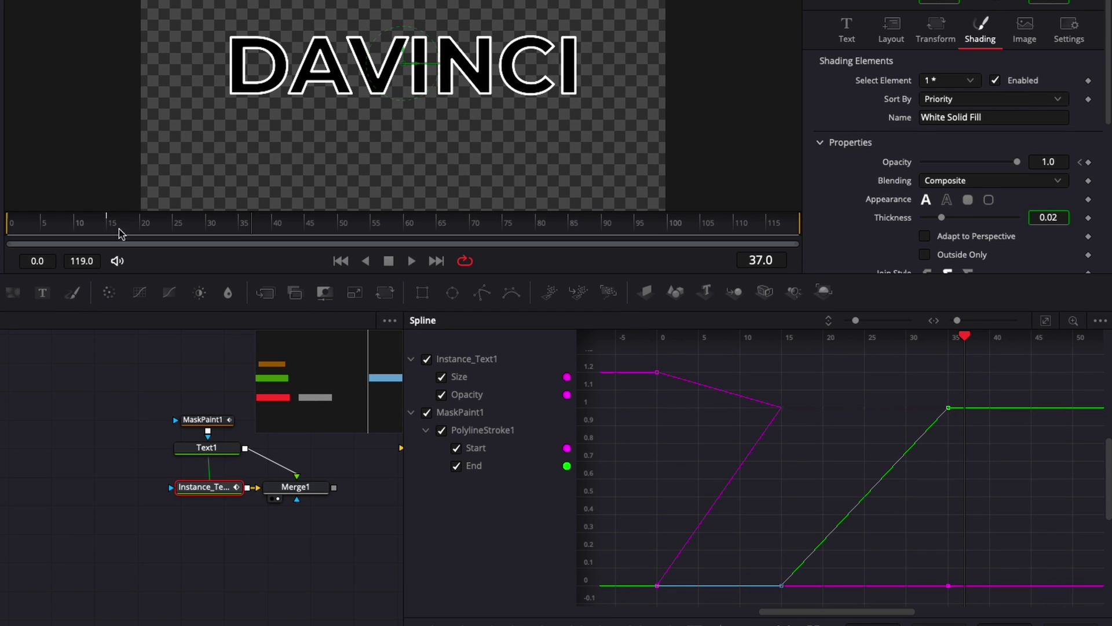
{"action": "mouse_move", "coordinate": [120, 227]}
{"action": "left_mouse_down"}
{"action": "mouse_move", "coordinate": [193, 228]}
{"action": "mouse_move", "coordinate": [100, 234]}
{"action": "left_mouse_up"}
{"action": "key", "text": "space"}
{"action": "key", "text": "space"}
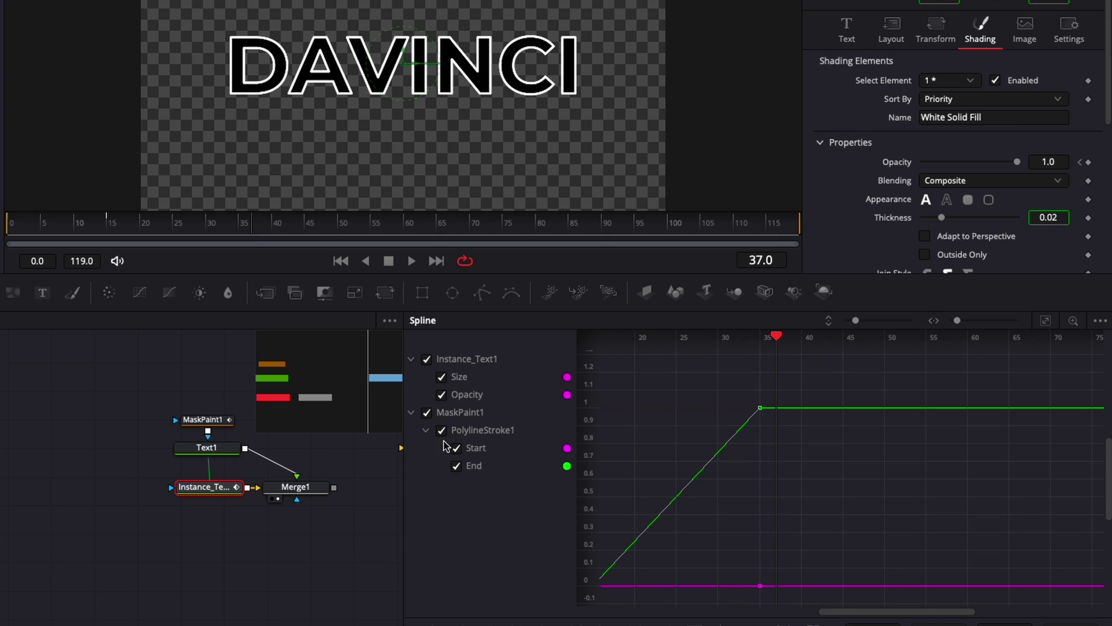
Hide the MaskPaint1 curves and select all Instance_Text1 Size and Opacity keyframes
{"action": "left_click", "coordinate": [427, 412]}
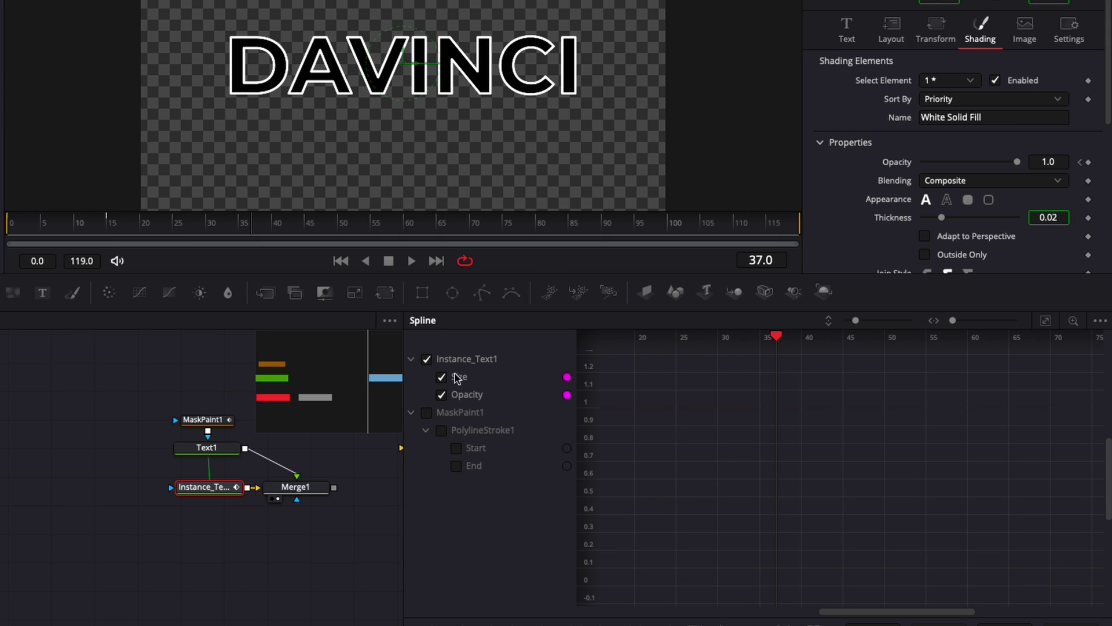
{"action": "left_click_drag", "start_coordinate": [26, 226], "coordinate": [71, 226]}
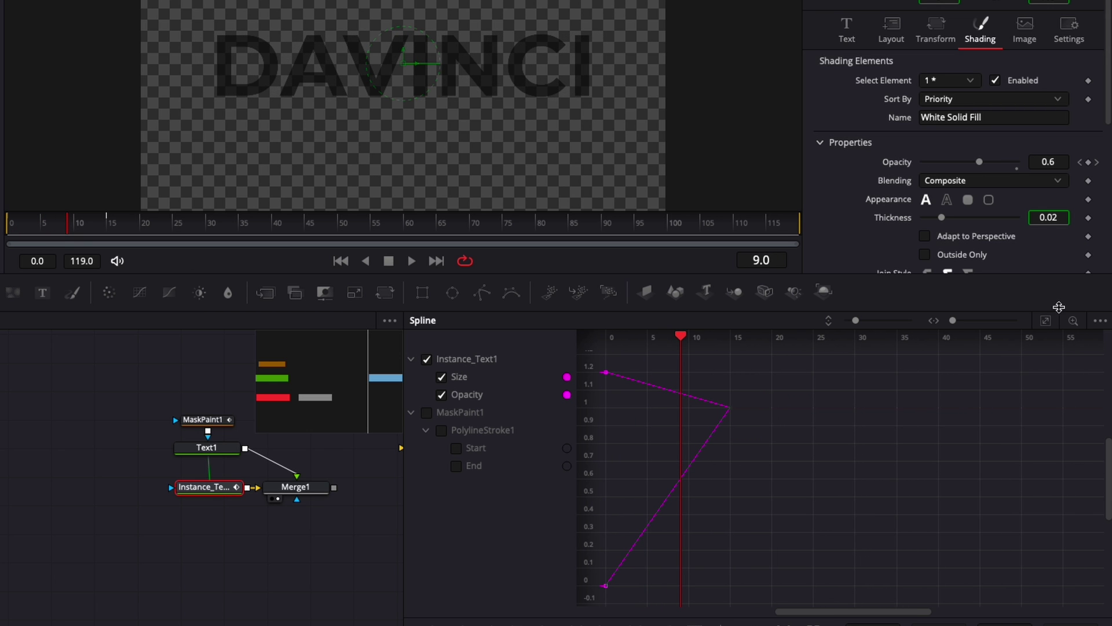
{"action": "left_click", "coordinate": [1045, 320]}
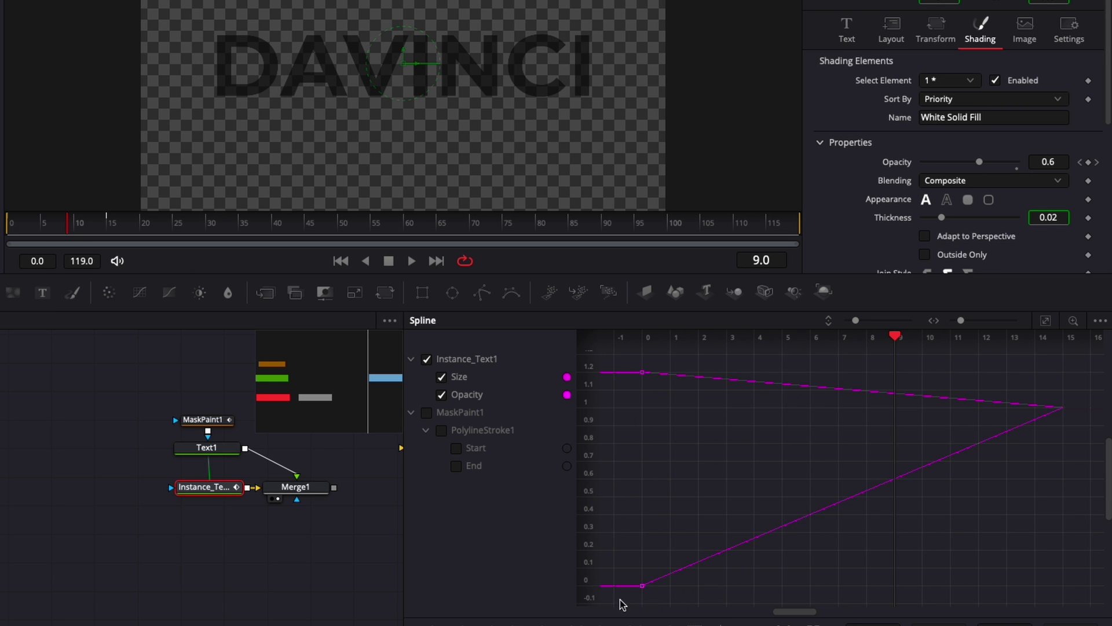
{"action": "left_click_drag", "start_coordinate": [620, 601], "coordinate": [1103, 351]}
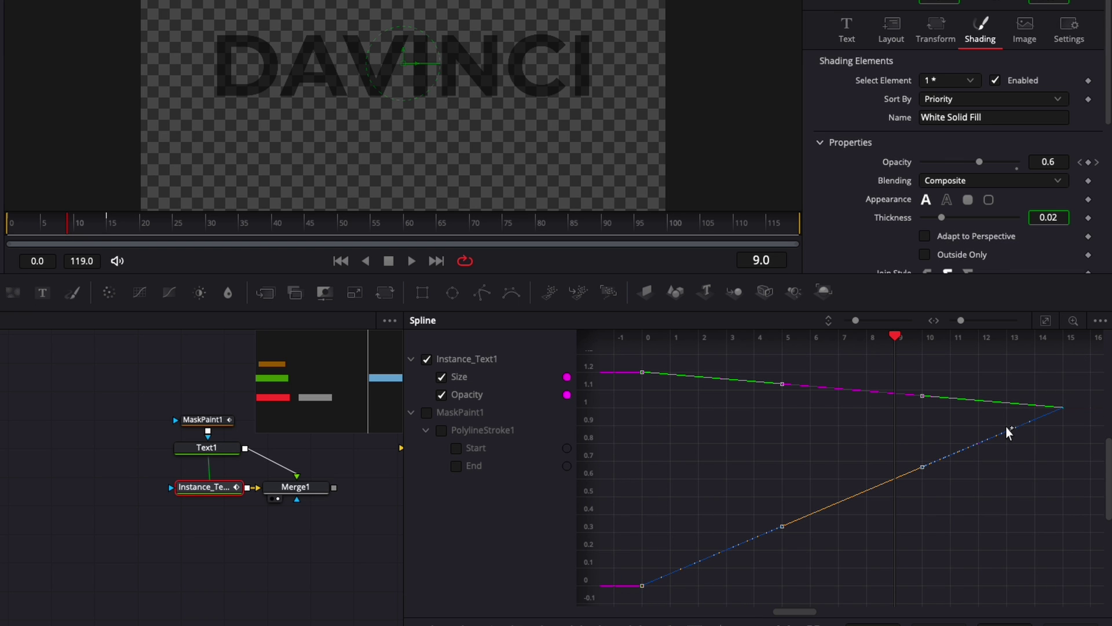
Smooth the selected keyframes and set Ease In to 85 with Ease Out at 33
{"action": "key", "text": "s"}
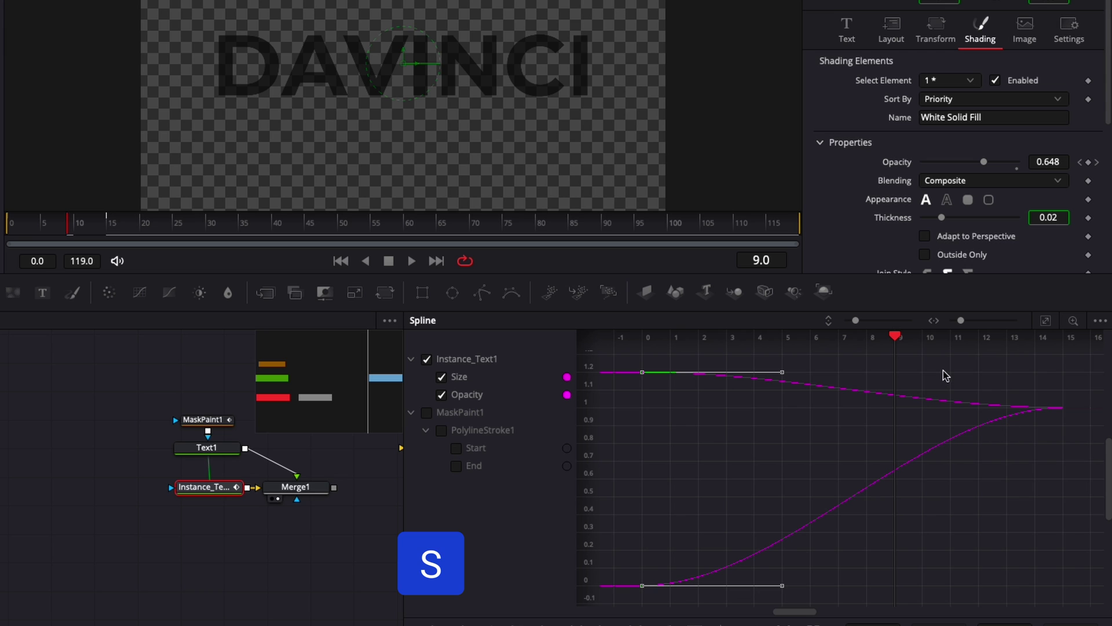
{"action": "key", "text": "t"}
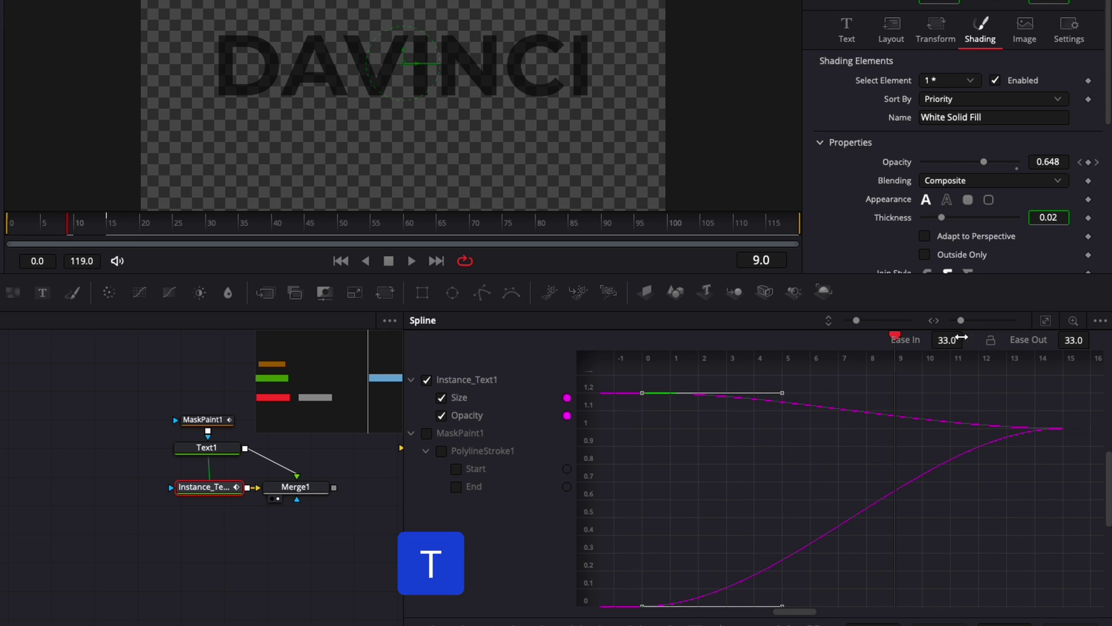
{"action": "left_click_drag", "start_coordinate": [947, 340], "coordinate": [967, 338]}
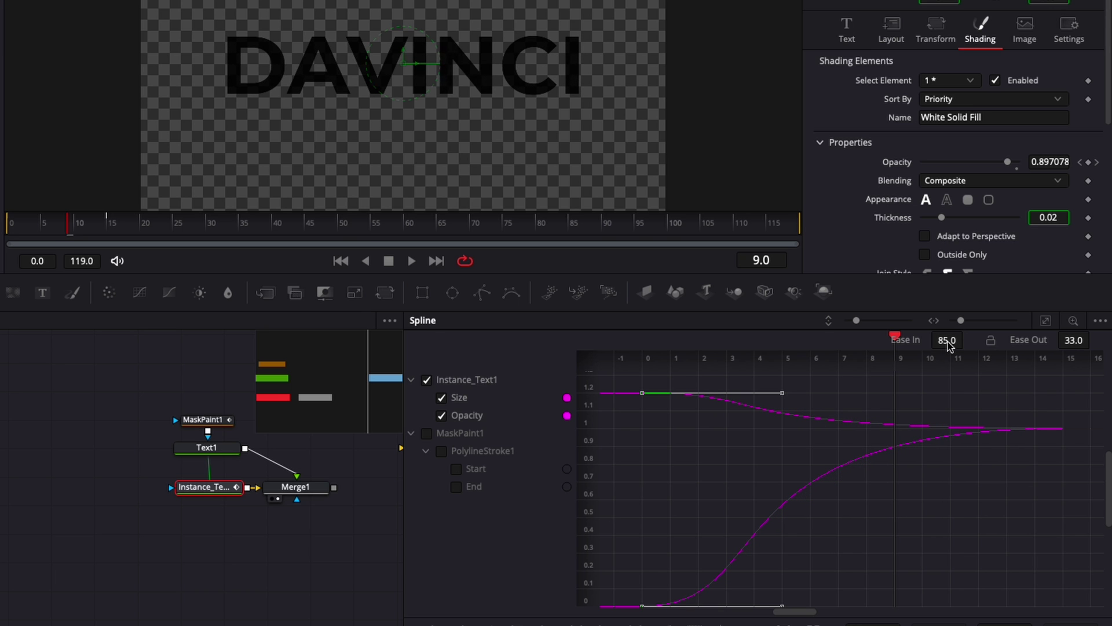
{"action": "left_click", "coordinate": [106, 393]}
{"action": "left_click", "coordinate": [10, 226]}
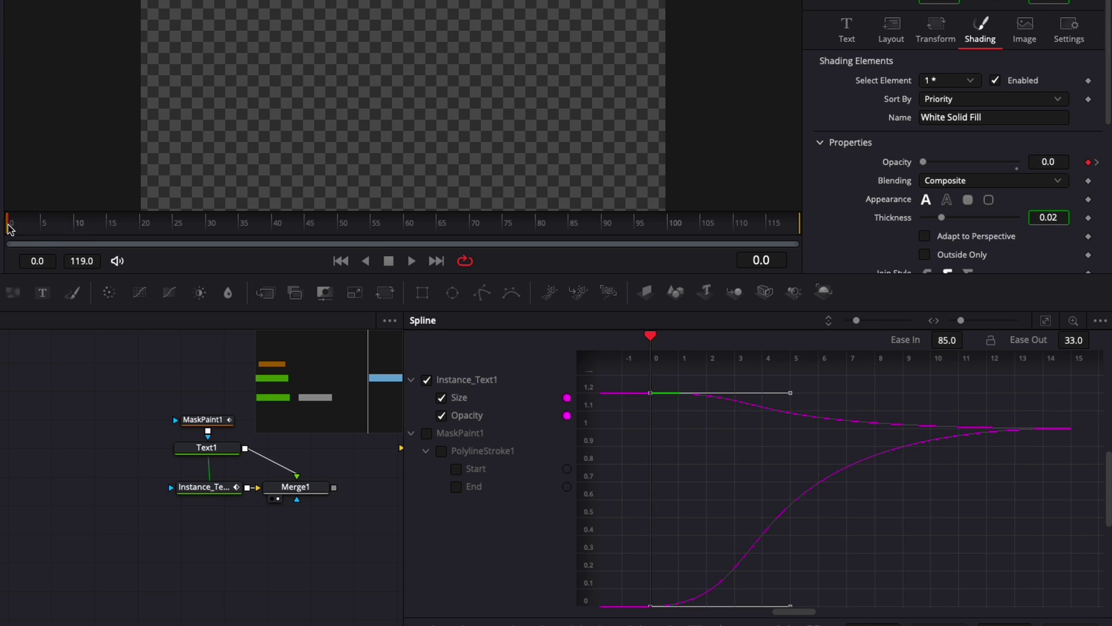
Play the comp from the start, stop it, then play it again
{"action": "key", "text": "space"}
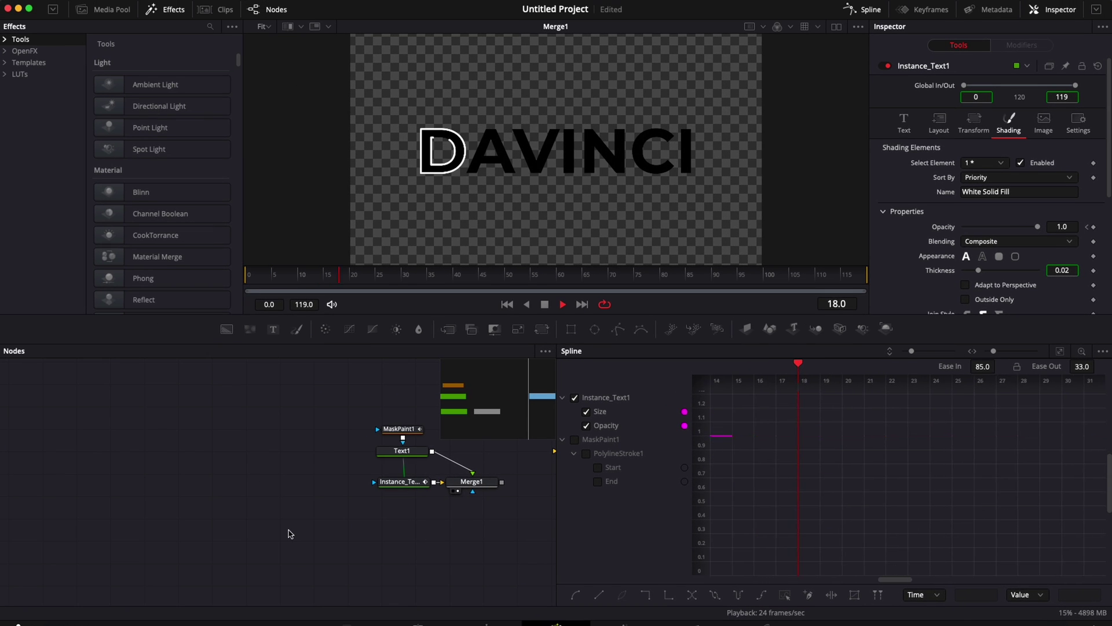
{"action": "key", "text": "space"}
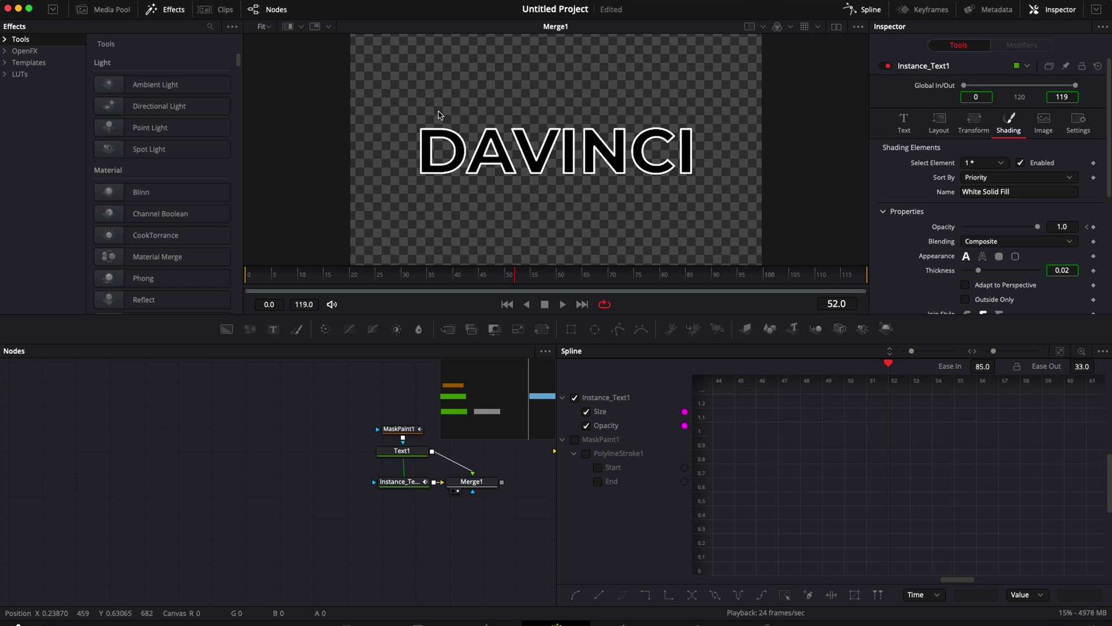
{"action": "key", "text": "space"}
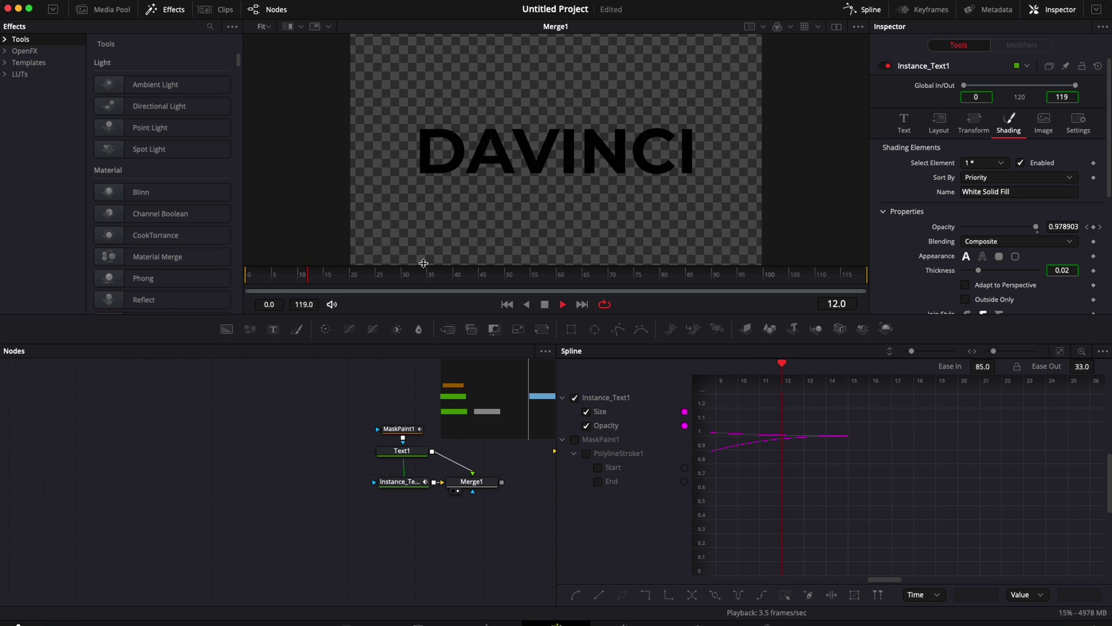